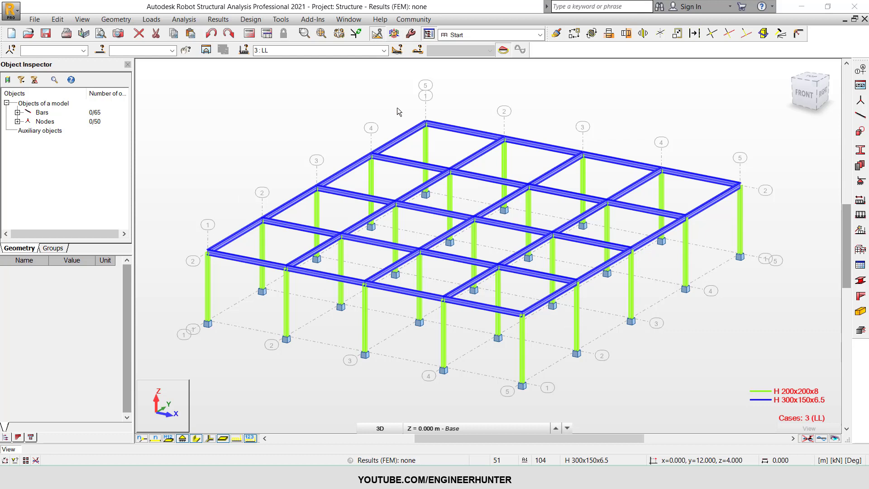
# Review the defined load cases Dead, SDL and LL, leaving LL as the active case.
pyautogui.click(383, 50)
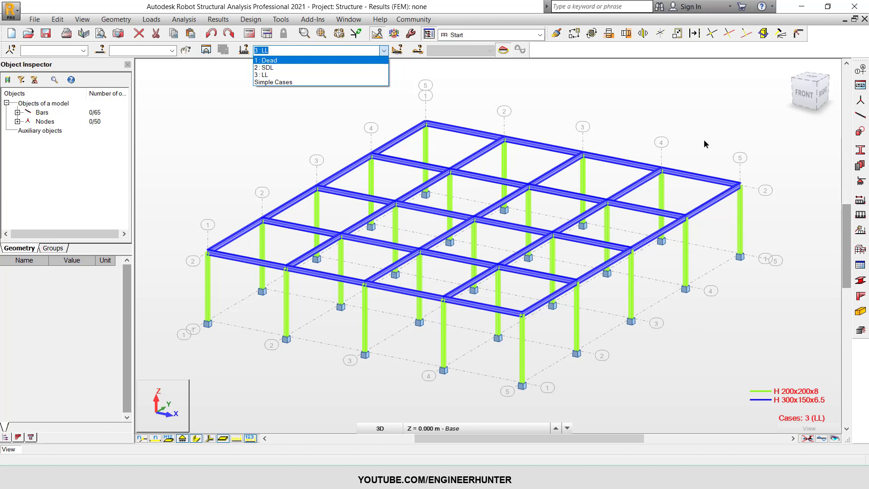
pyautogui.click(783, 199)
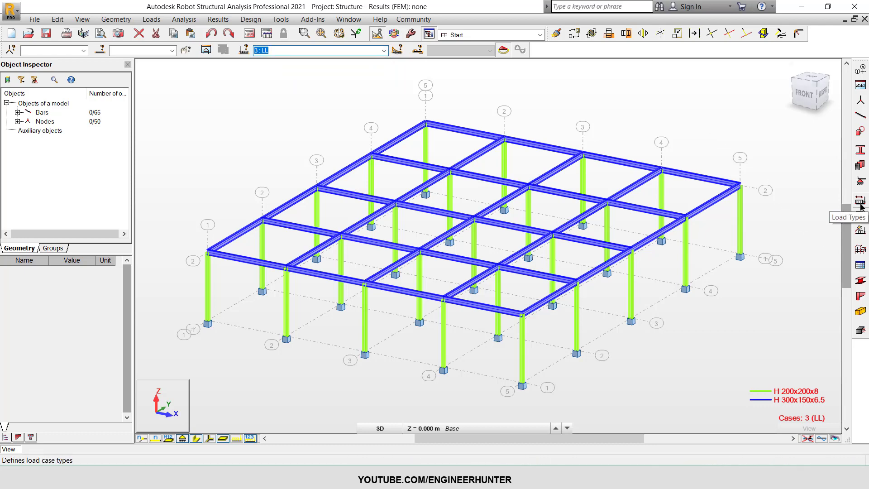
pyautogui.click(860, 203)
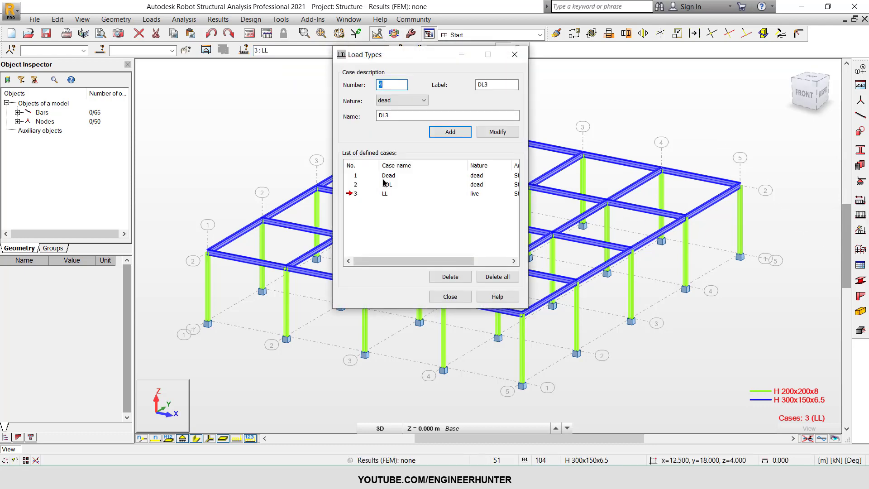
pyautogui.click(364, 181)
pyautogui.click(363, 185)
pyautogui.click(357, 194)
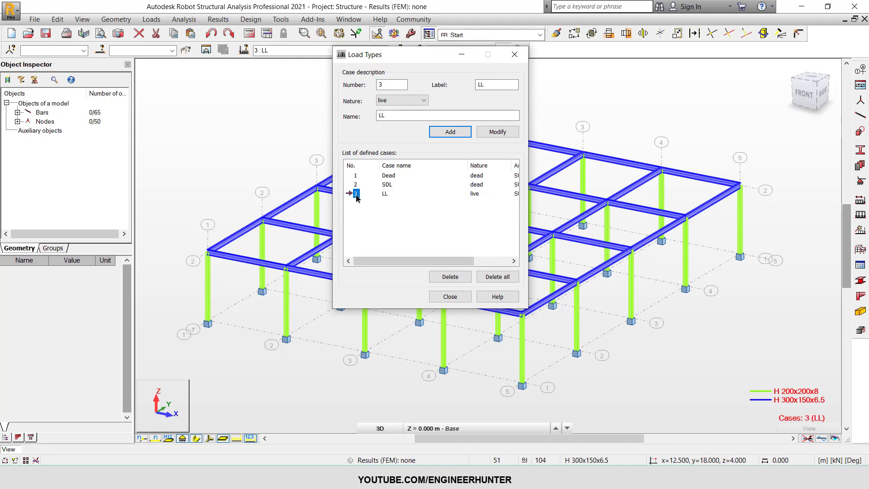
pyautogui.click(515, 55)
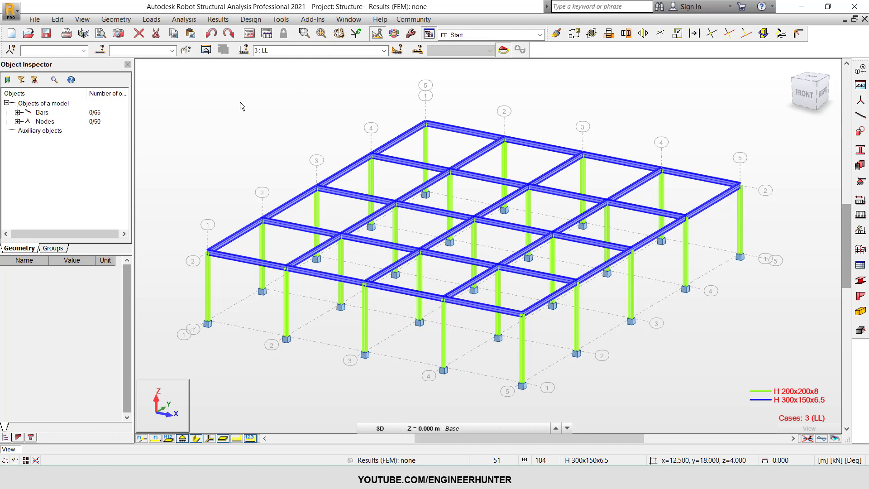
# Start defining a cladding and set its load distribution to Two-way.
pyautogui.click(116, 19)
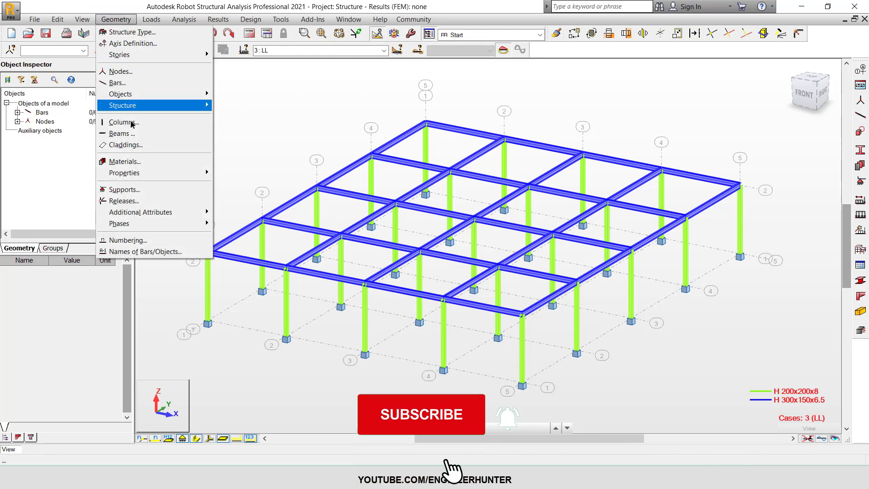
pyautogui.click(136, 145)
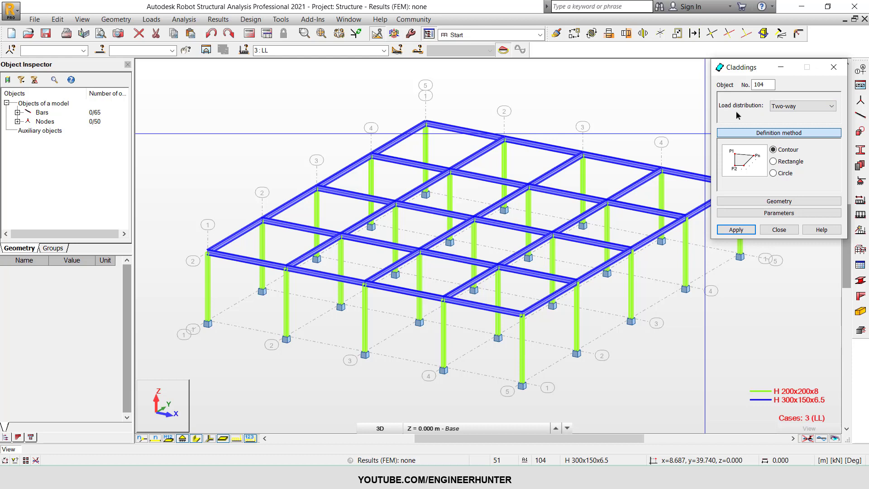
pyautogui.click(783, 108)
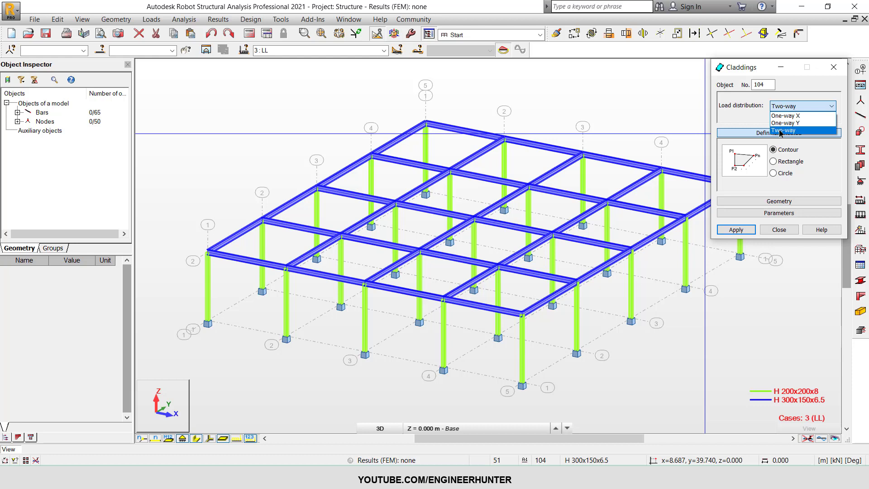
pyautogui.click(780, 131)
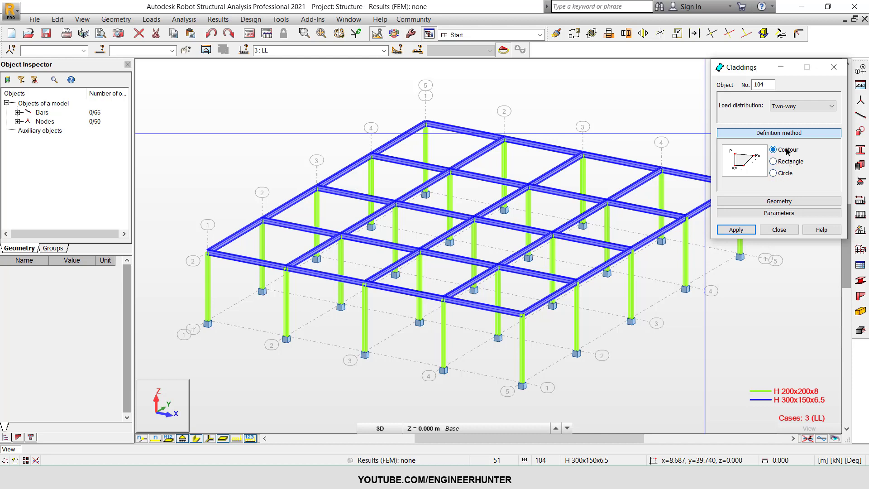
# Draw a rectangular cladding over the entire roof beam grid, from corner node to corner node.
pyautogui.click(504, 209)
pyautogui.click(372, 225)
pyautogui.scroll(-2, 366, 286)
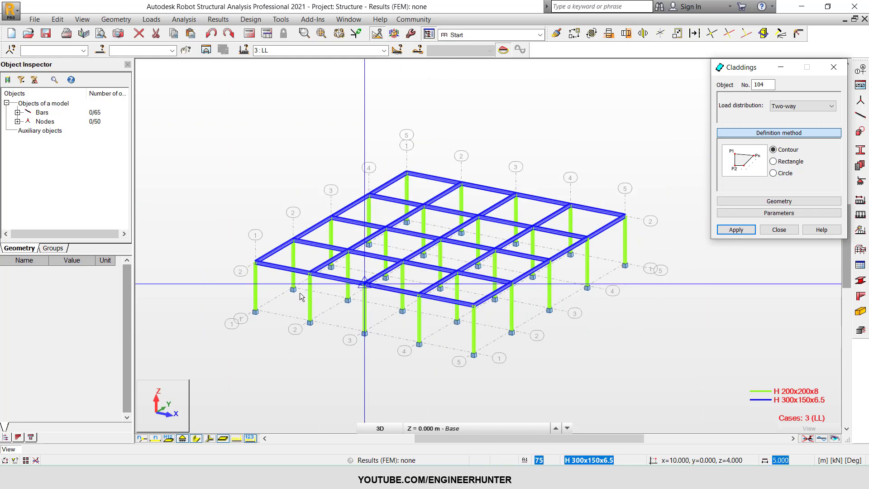
pyautogui.click(793, 165)
pyautogui.click(259, 267)
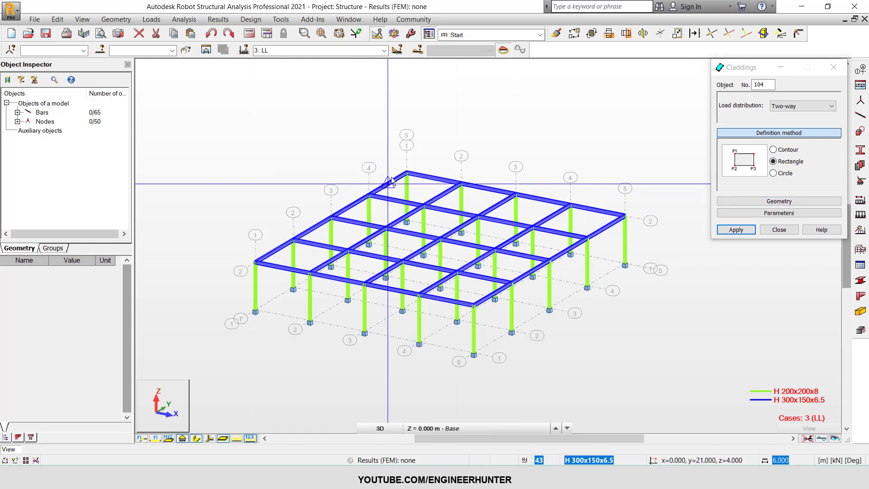
pyautogui.click(406, 173)
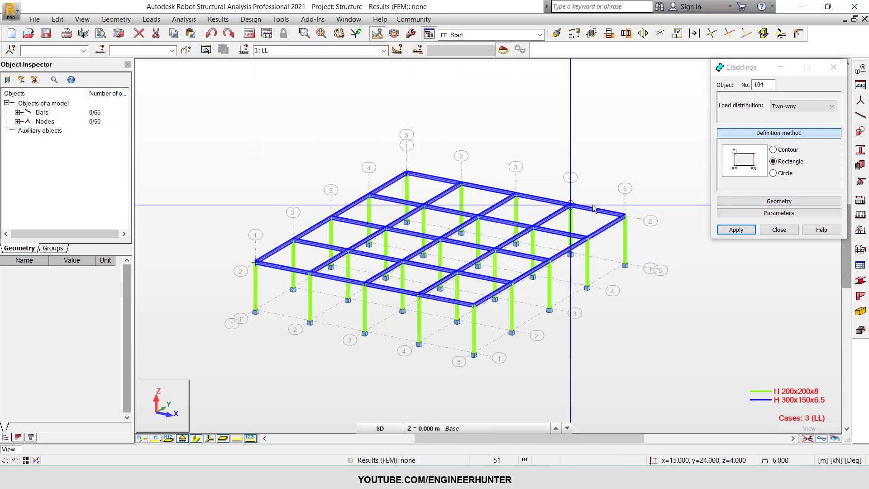
pyautogui.click(623, 215)
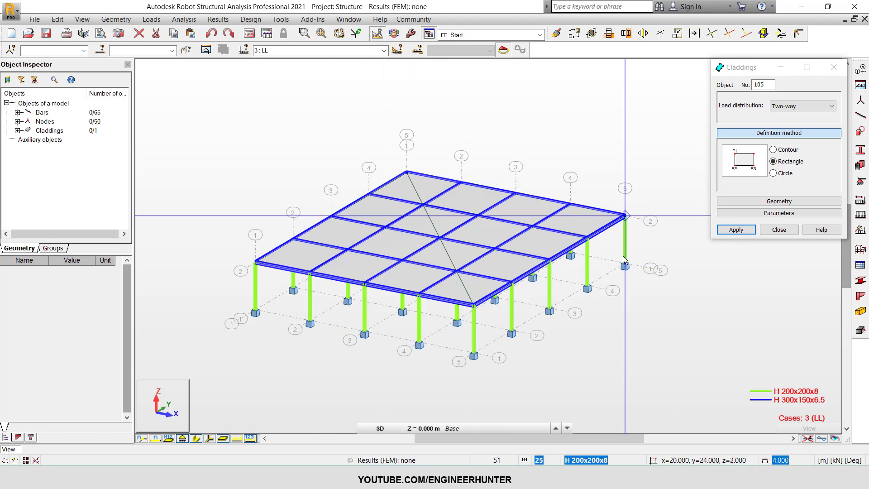
pyautogui.scroll(2, 421, 262)
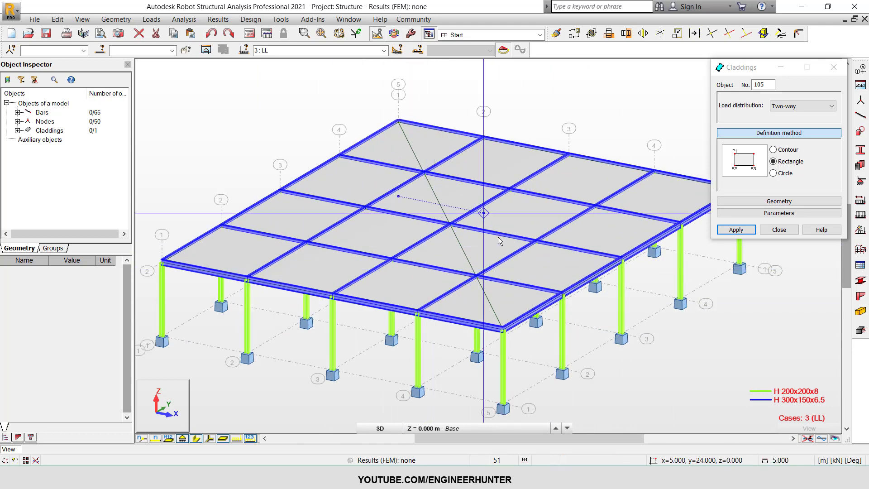
pyautogui.scroll(-2, 497, 241)
pyautogui.click(780, 230)
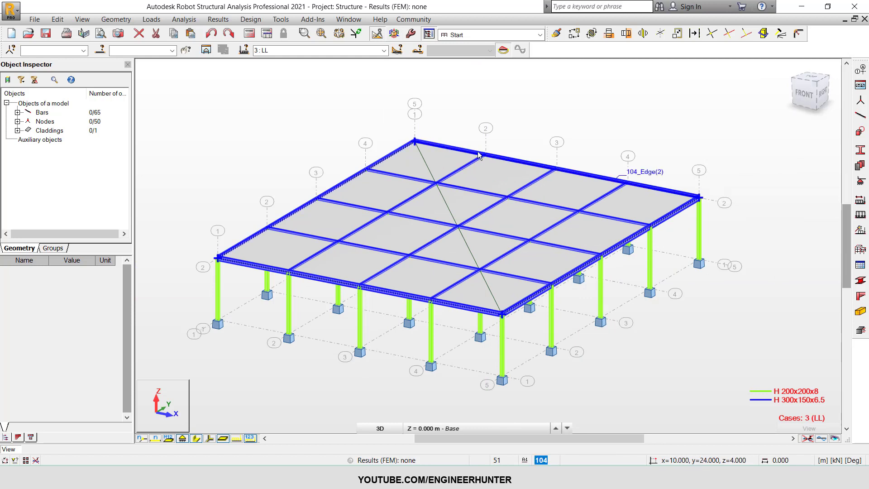
# Apply a uniform planar load of -2.000 kPa in global Z to the roof cladding for case LL.
pyautogui.click(572, 189)
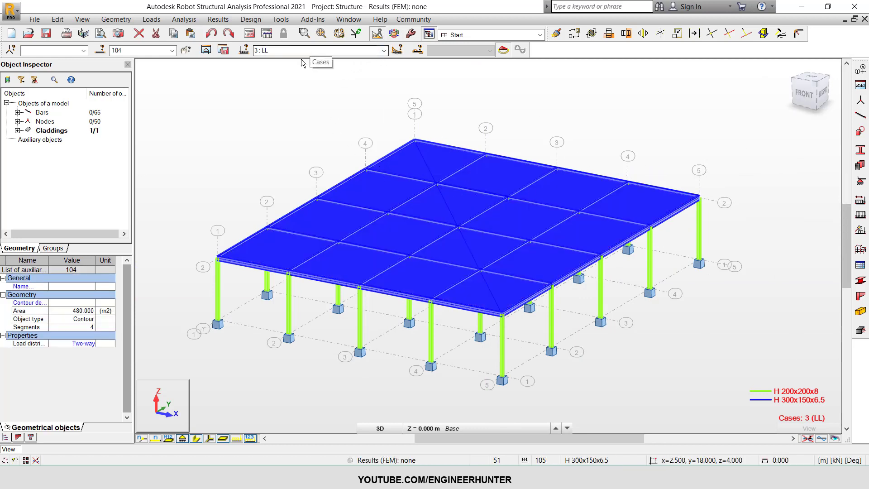
pyautogui.click(860, 216)
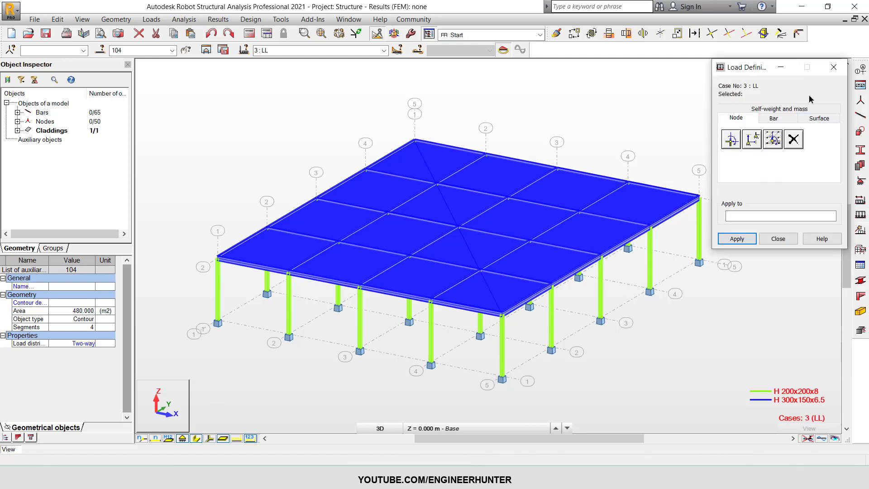
pyautogui.click(820, 119)
pyautogui.click(731, 139)
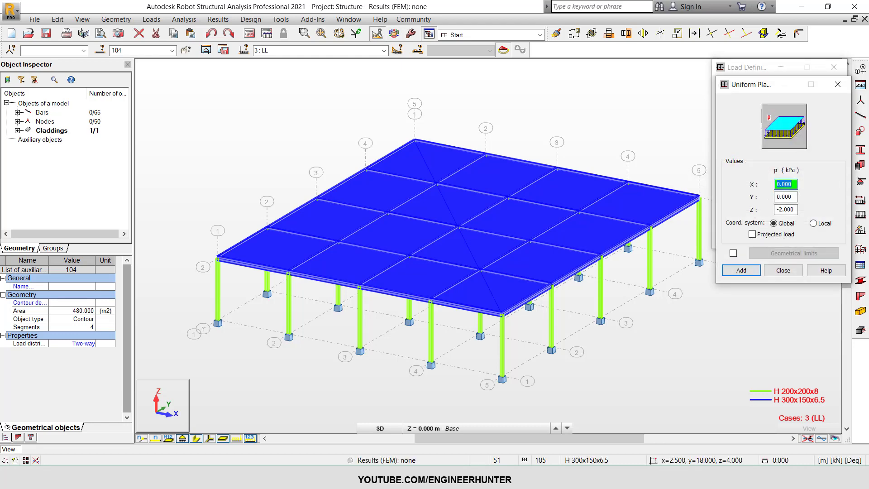
pyautogui.doubleClick(780, 210)
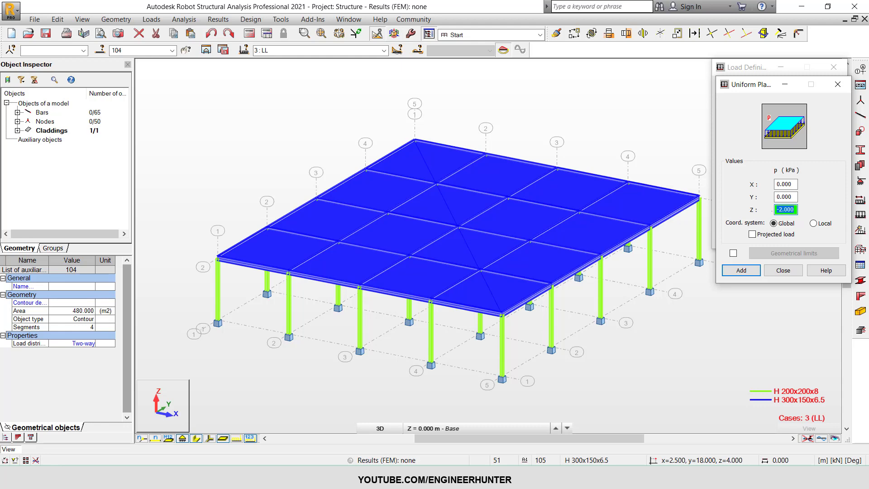
pyautogui.click(741, 270)
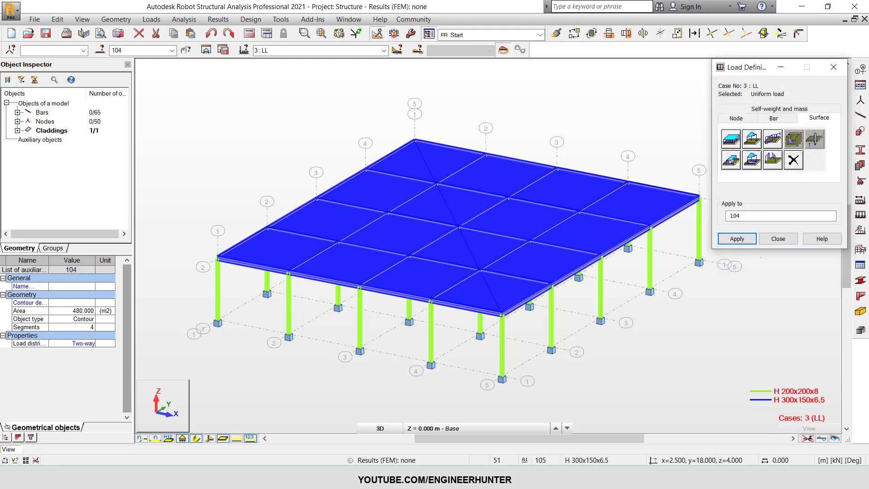
pyautogui.click(737, 239)
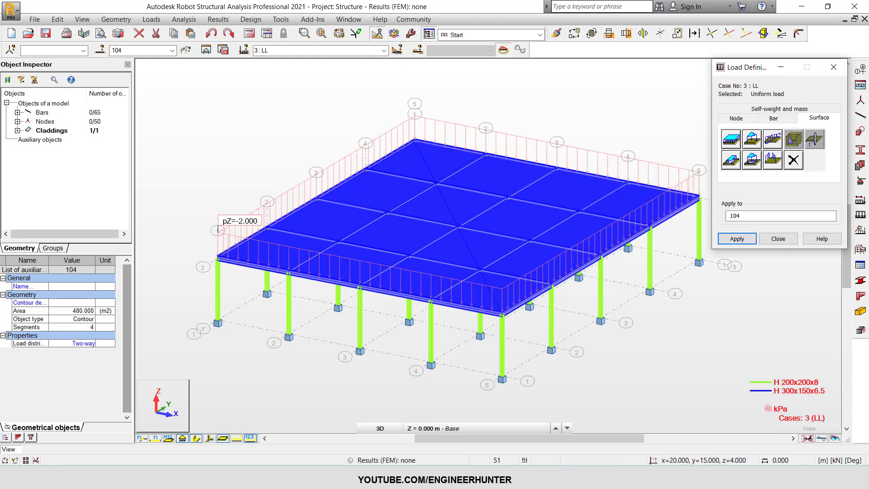
pyautogui.click(778, 239)
pyautogui.click(774, 301)
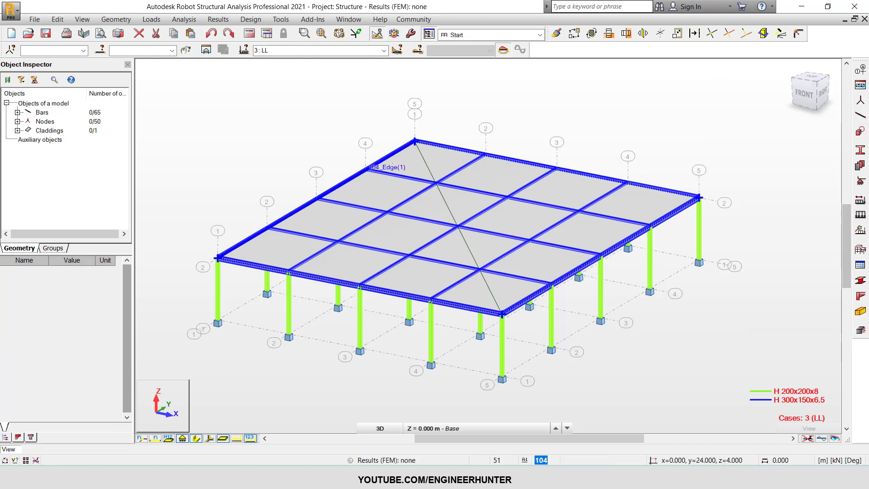
# Generate the computational model and turn on the display of forces generated automatically.
pyautogui.click(184, 19)
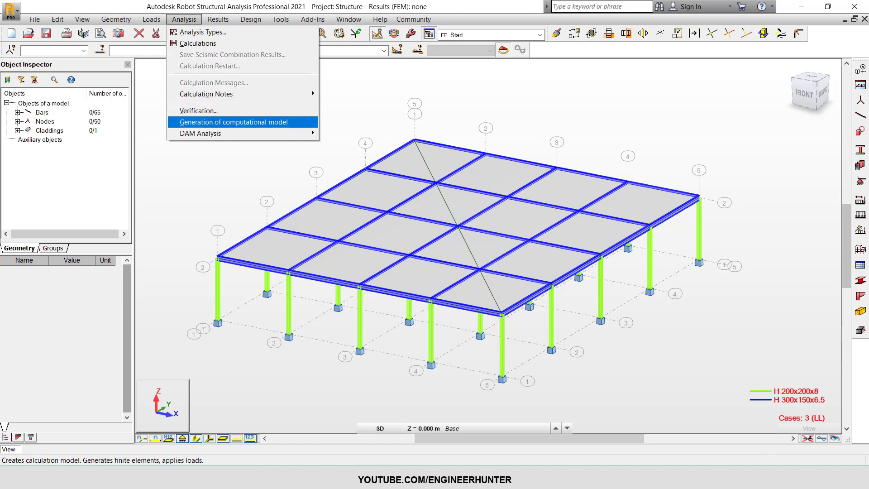
pyautogui.press('Return')
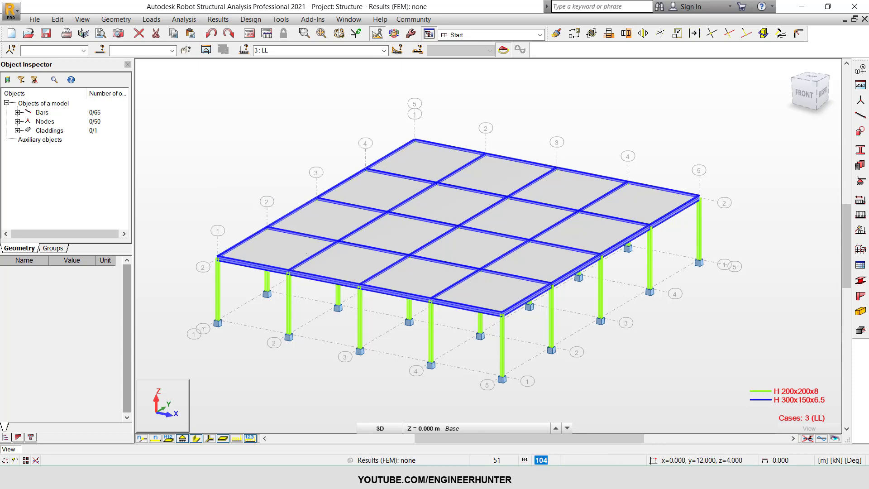
pyautogui.click(835, 438)
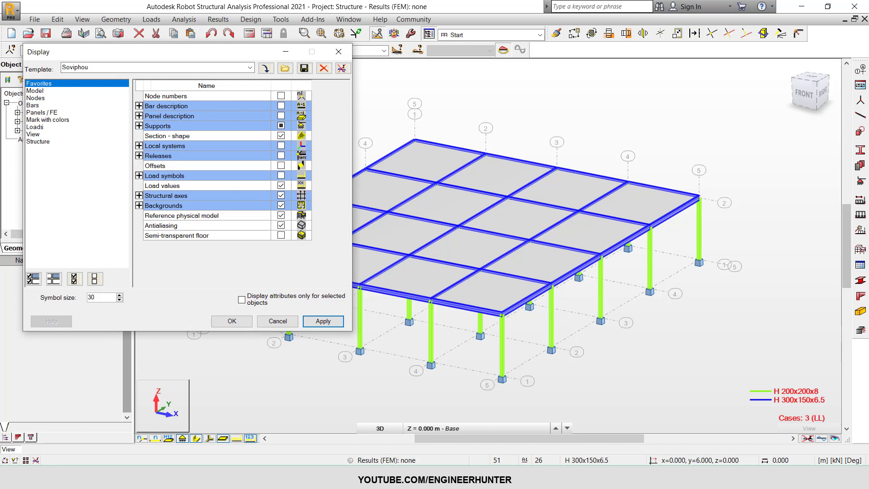
pyautogui.click(41, 127)
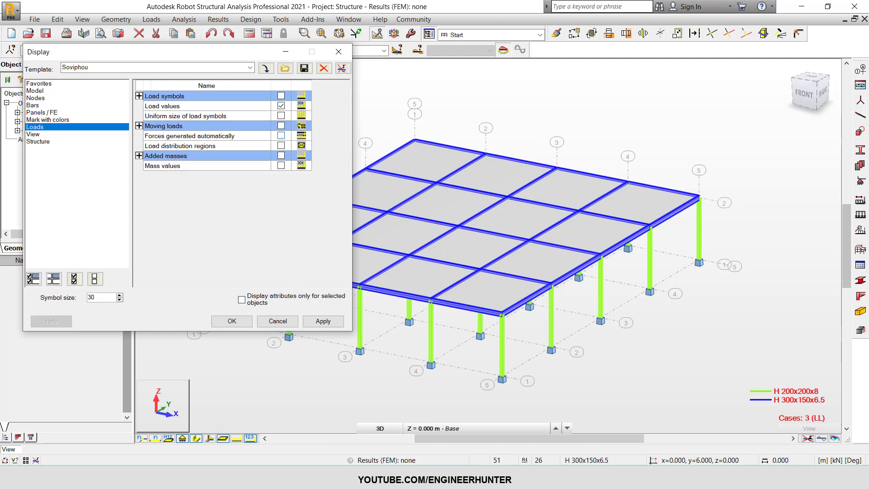
pyautogui.click(282, 136)
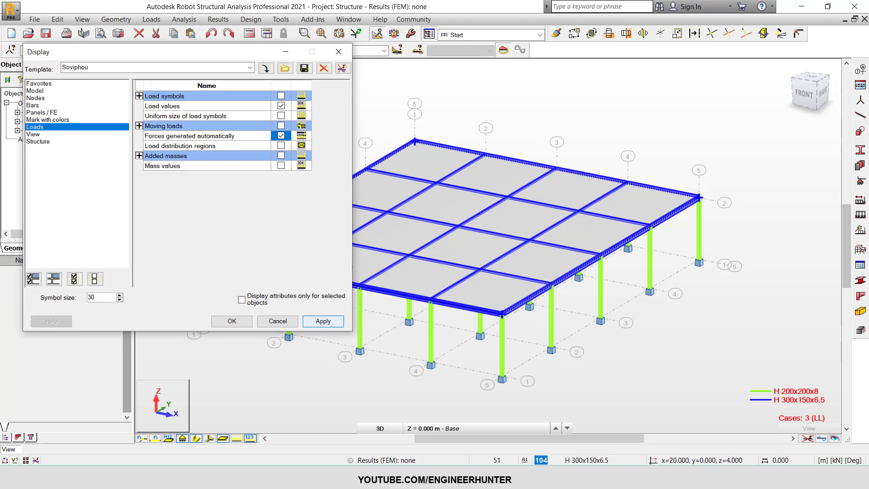
pyautogui.click(323, 321)
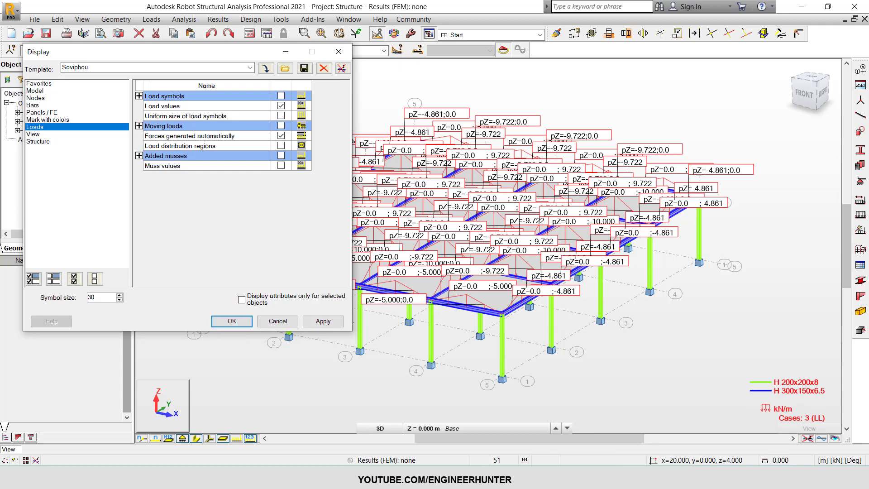
# Hide the load values and examine the shape of the generated loads along the roof beams.
pyautogui.scroll(5, 471, 312)
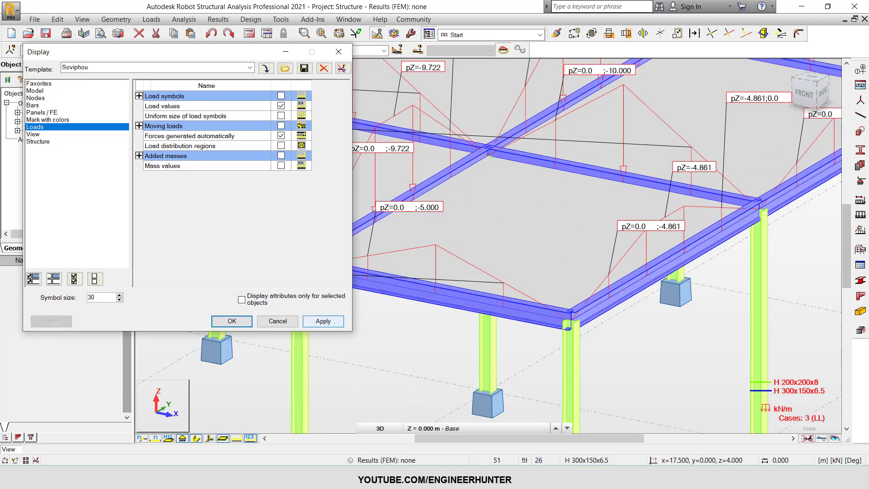
pyautogui.click(251, 438)
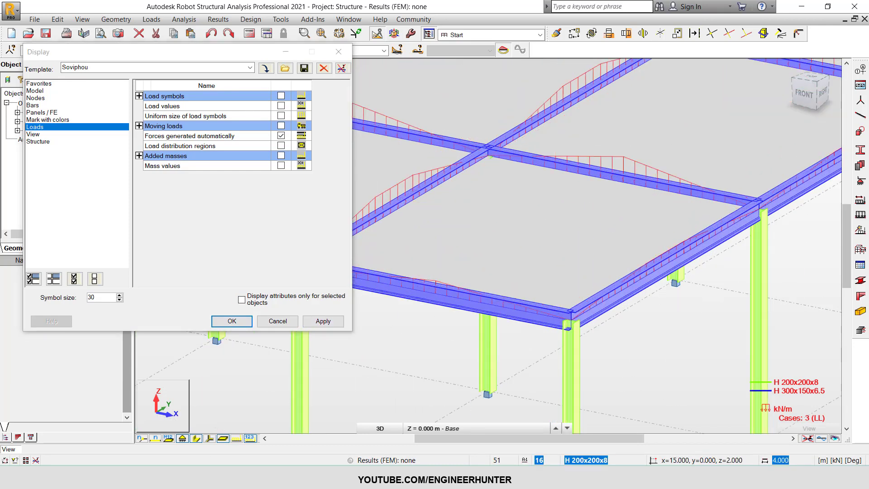
pyautogui.scroll(-6, 532, 296)
pyautogui.scroll(-2, 531, 294)
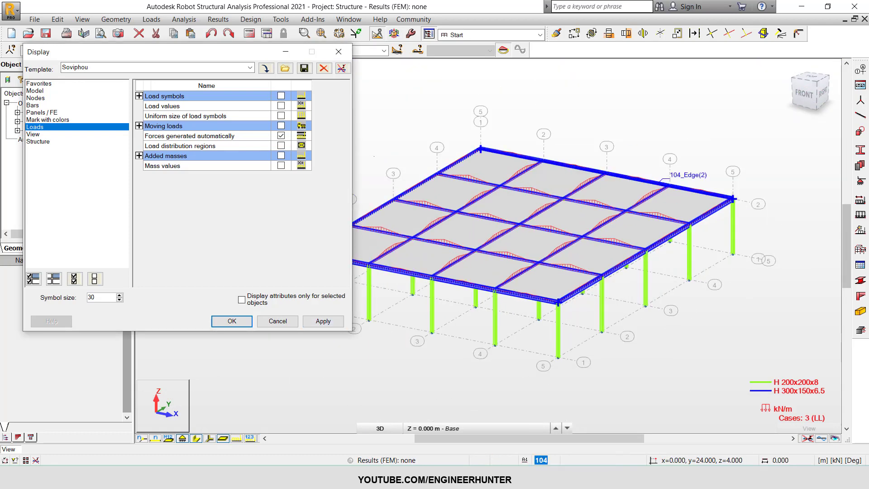
pyautogui.moveTo(411, 116); pyautogui.dragTo(471, 131, button='middle')
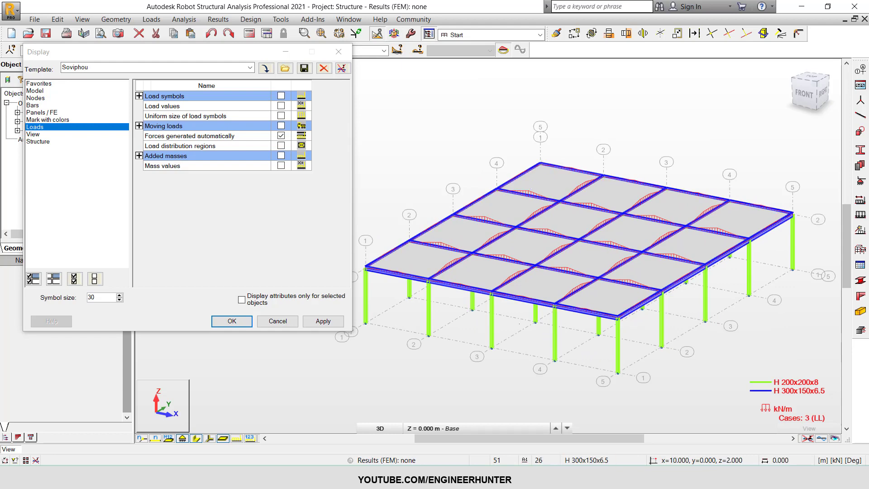
pyautogui.scroll(4, 520, 324)
pyautogui.scroll(-2, 453, 312)
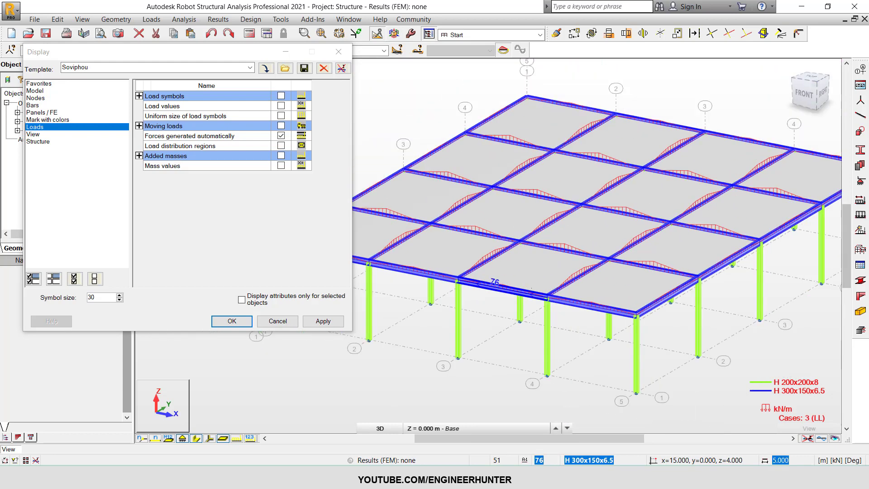
pyautogui.scroll(-1, 647, 272)
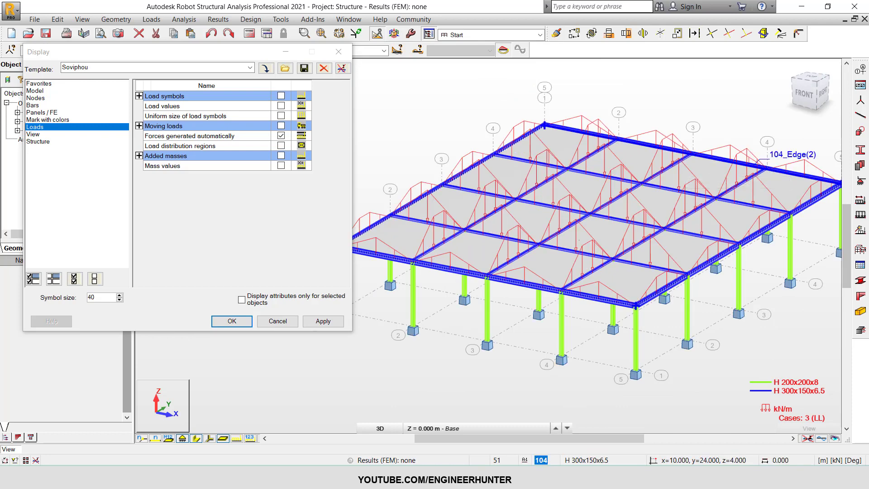
pyautogui.scroll(-1, 657, 199)
pyautogui.keyDown('shift'); pyautogui.moveTo(656, 199); pyautogui.dragTo(618, 222, button='middle'); pyautogui.keyUp('shift')
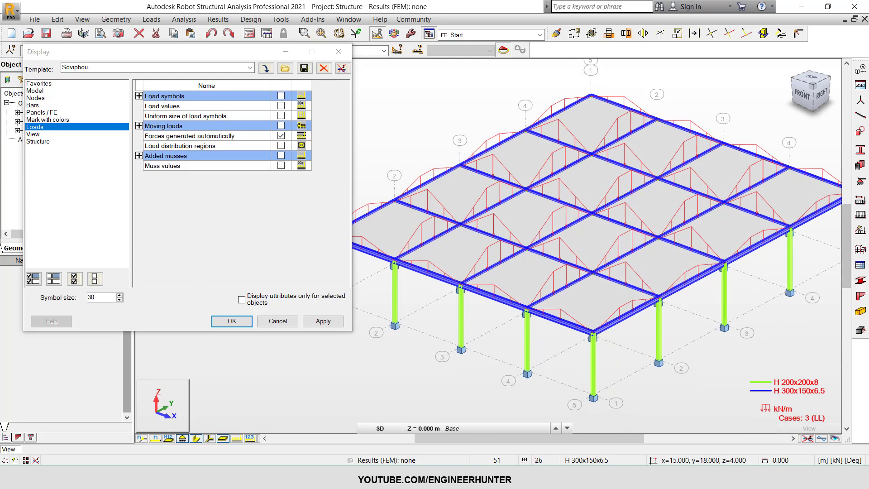
# Show the load distribution regions instead of the automatically generated forces and examine the regions around the roof beams in top view.
pyautogui.moveTo(813, 86); pyautogui.dragTo(801, 87)
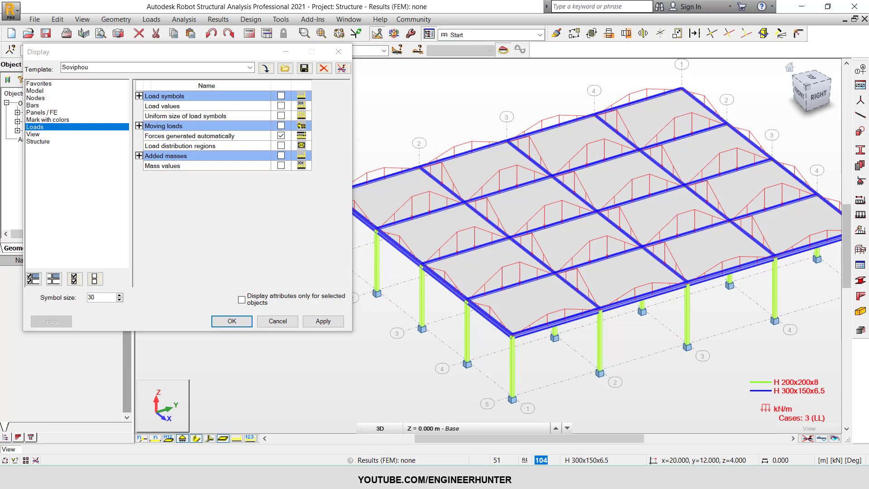
pyautogui.scroll(-1, 507, 278)
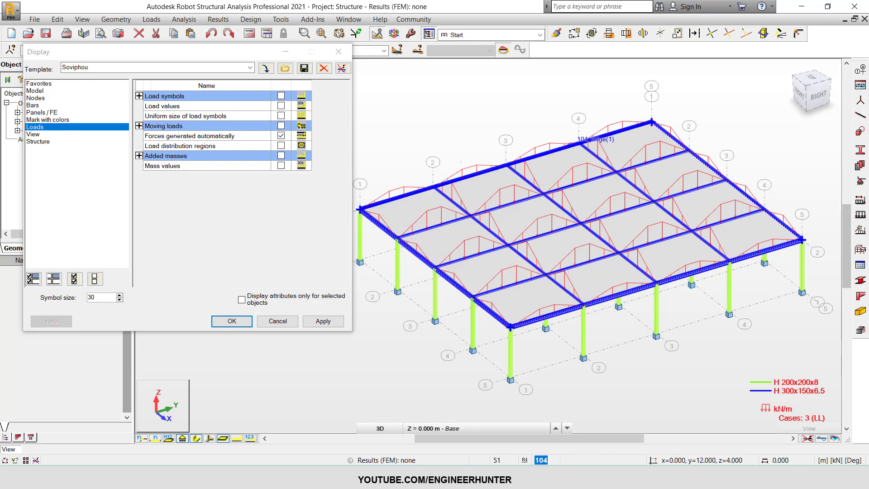
pyautogui.click(281, 136)
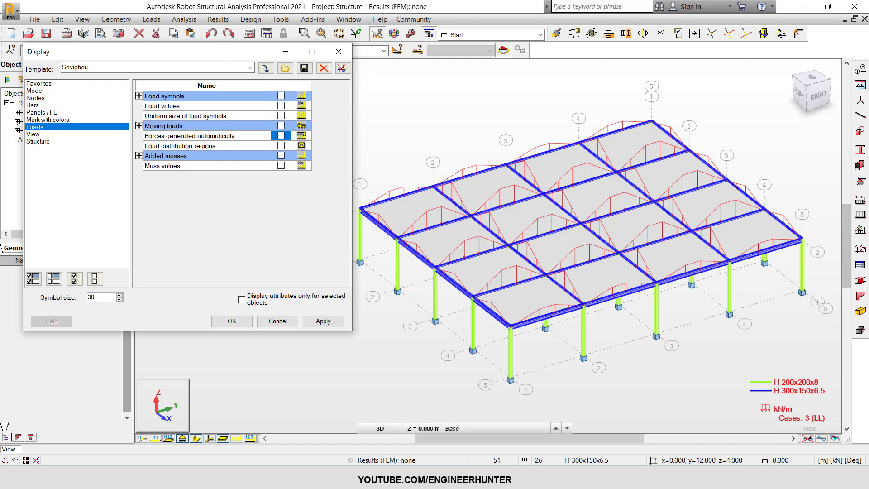
pyautogui.click(281, 145)
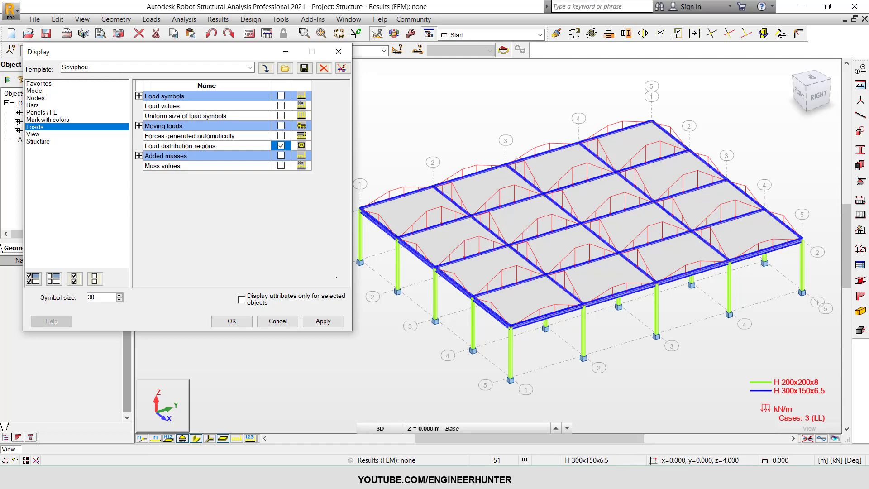
pyautogui.click(323, 321)
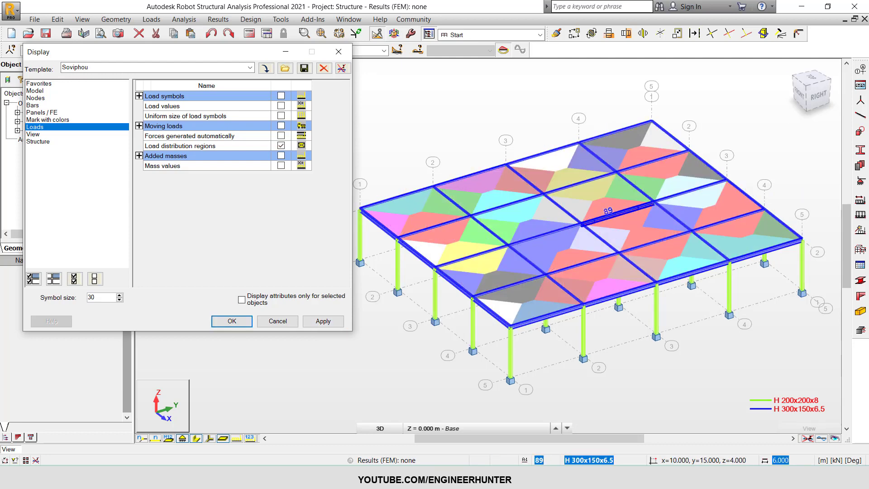
pyautogui.click(811, 78)
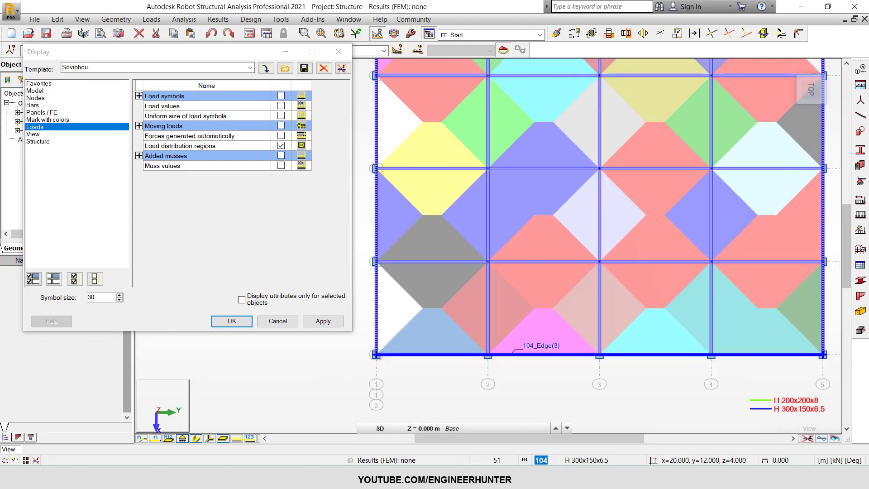
pyautogui.click(543, 261)
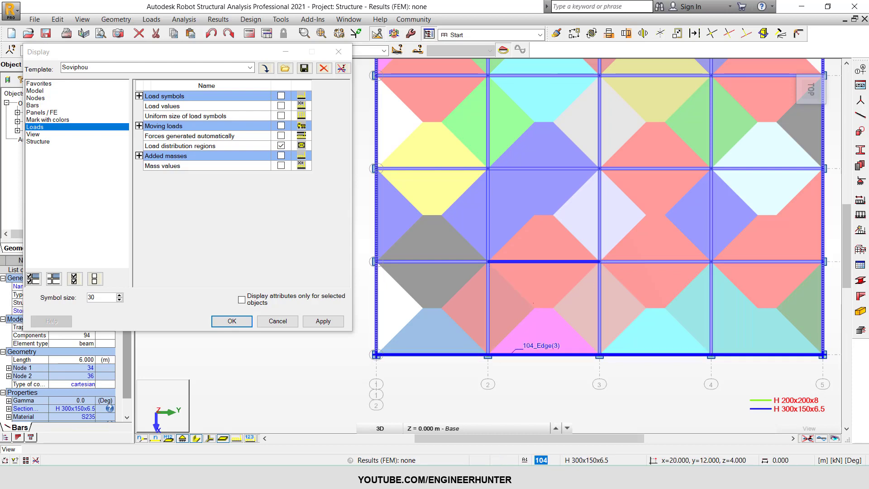
pyautogui.click(601, 272)
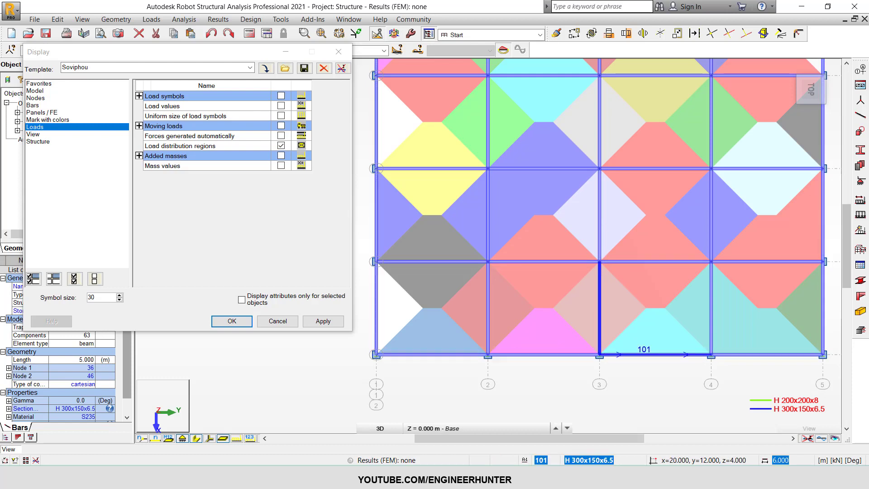
pyautogui.click(561, 385)
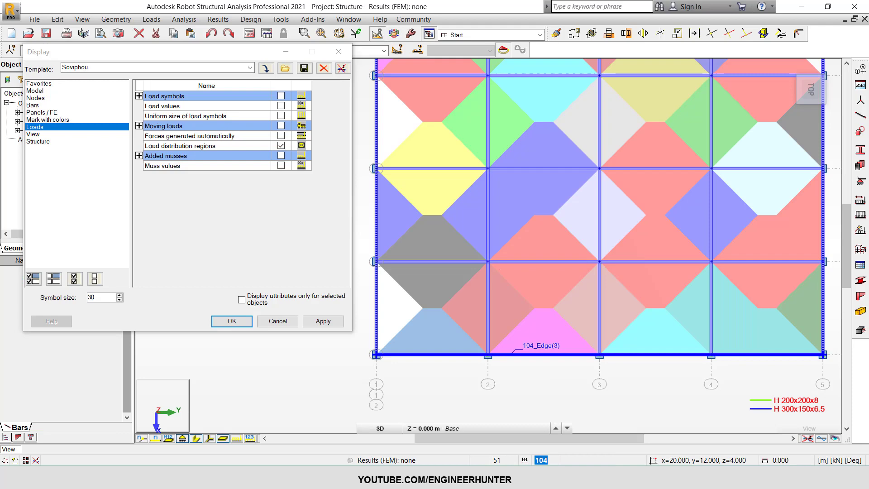
pyautogui.scroll(-2, 500, 271)
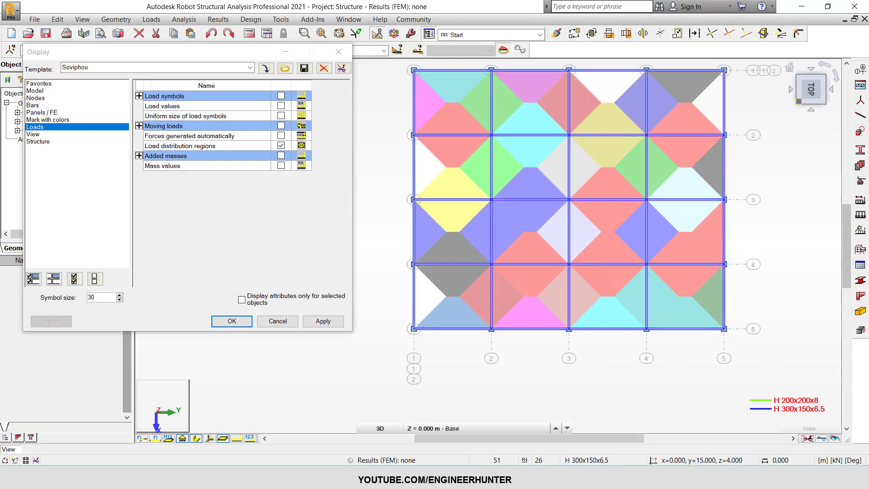
pyautogui.click(800, 101)
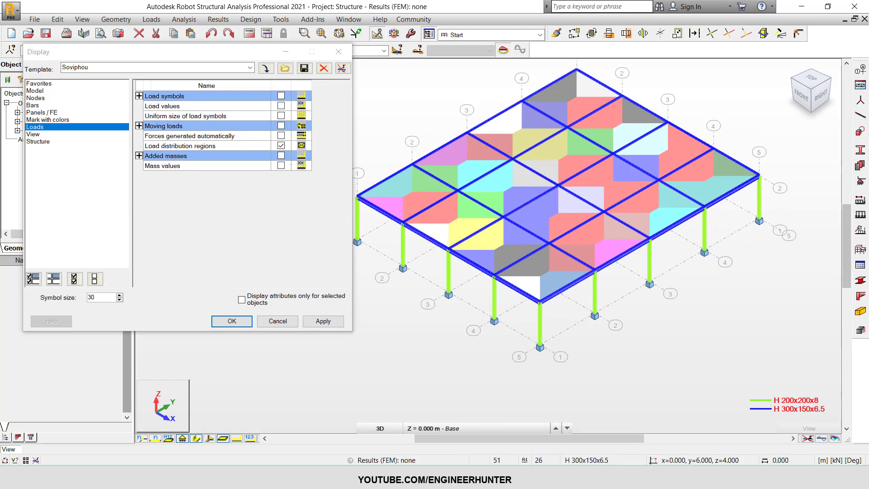
# Turn off the load distribution regions and accept the display settings.
pyautogui.click(281, 146)
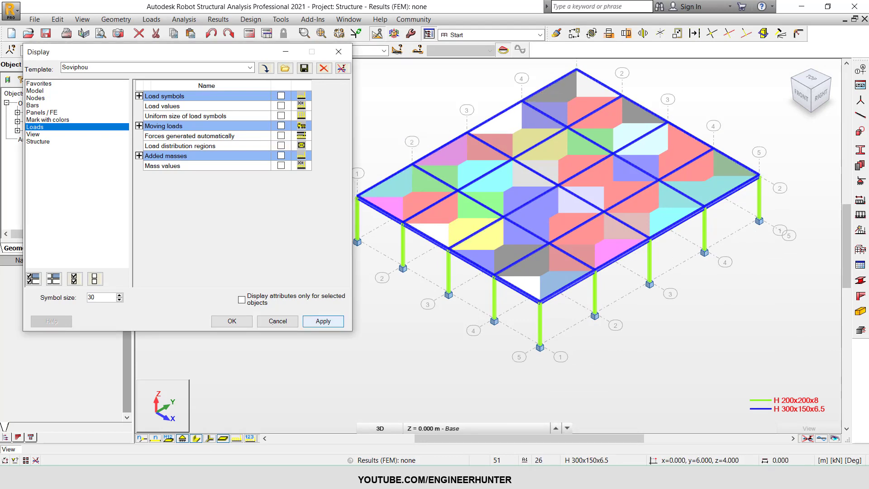
pyautogui.click(233, 322)
pyautogui.moveTo(584, 238); pyautogui.dragTo(537, 269, button='middle')
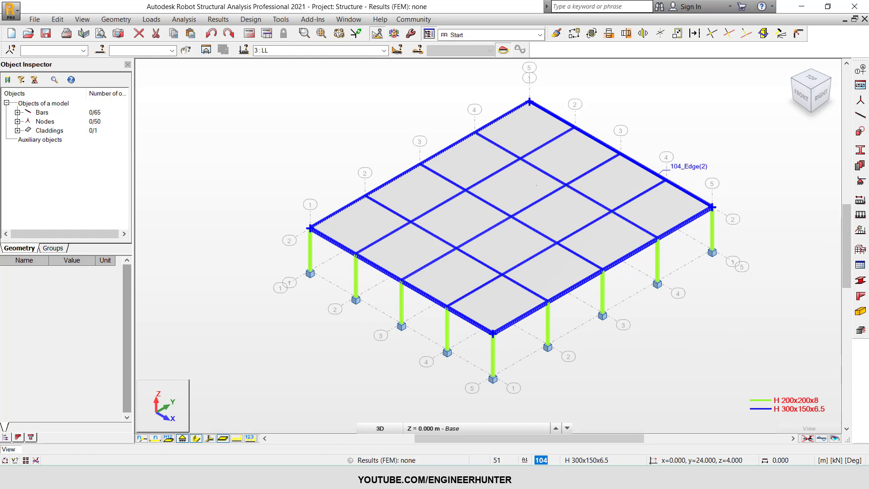
# Delete the uniform surface load of case LL from the load table and remove the two-way cladding from the roof.
pyautogui.click(537, 185)
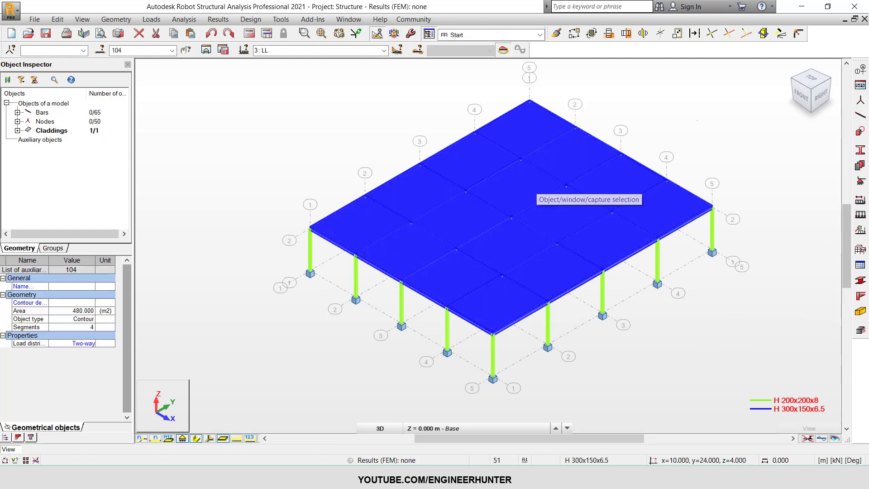
pyautogui.click(151, 19)
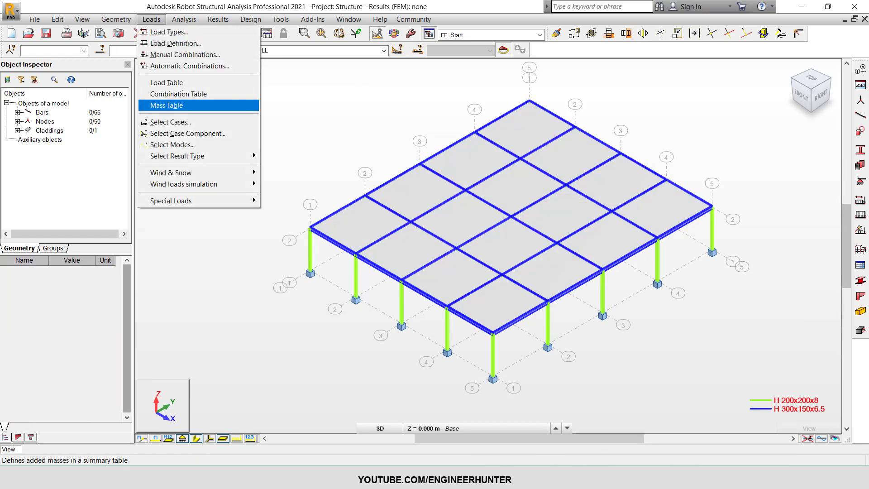
pyautogui.click(167, 83)
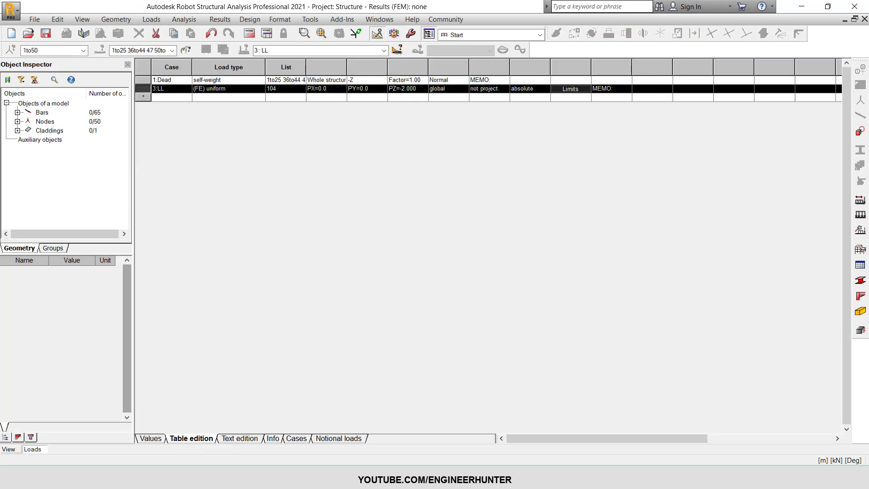
pyautogui.rightClick(217, 89)
pyautogui.click(206, 96)
pyautogui.press('Delete')
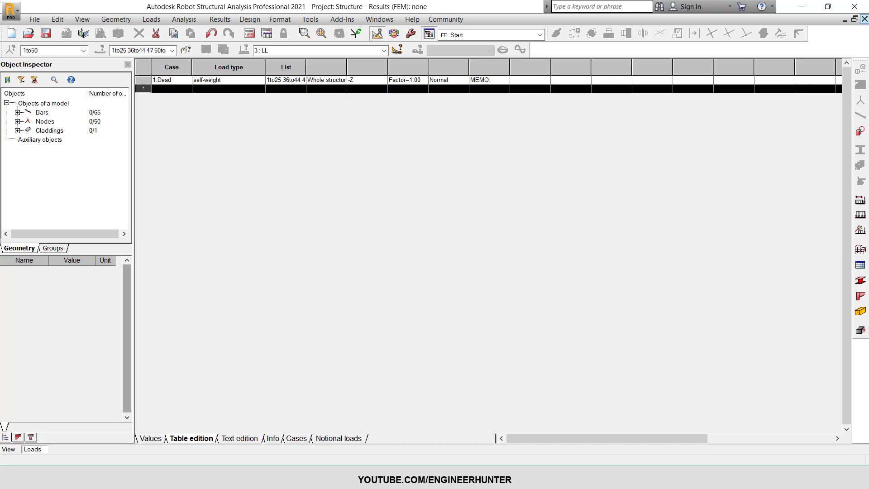
pyautogui.click(864, 19)
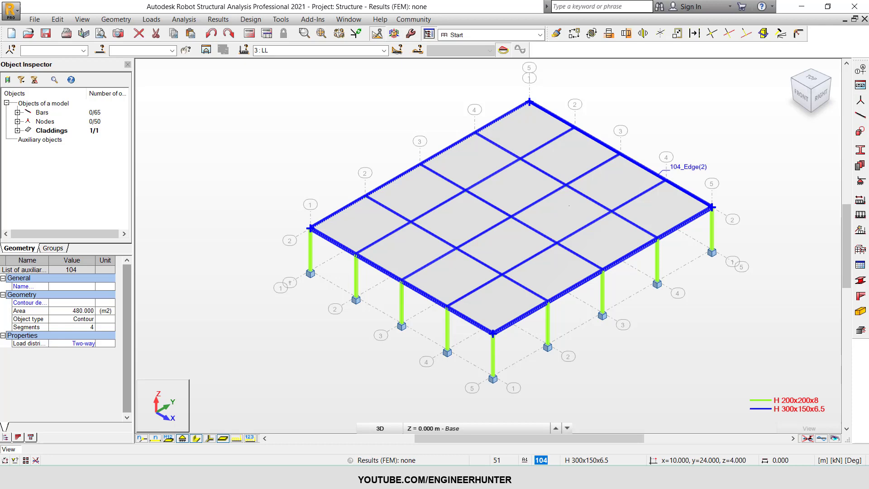
pyautogui.click(569, 205)
pyautogui.press('Delete')
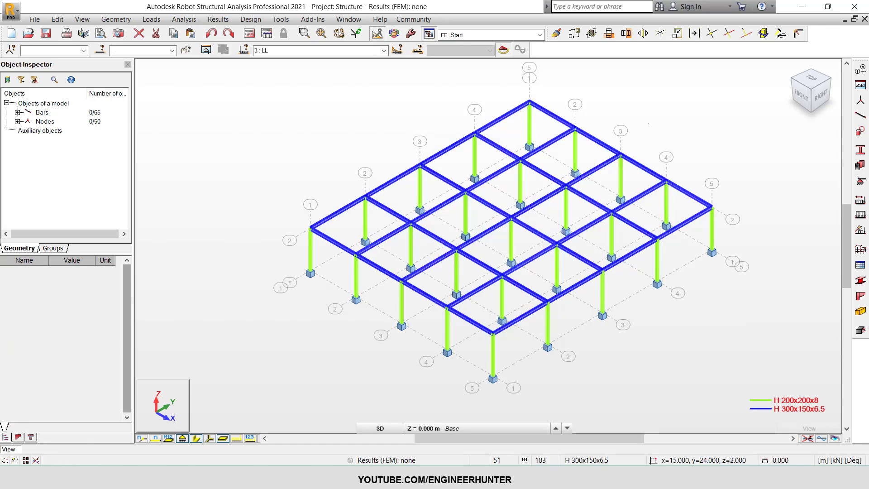
# Draw a rectangular cladding with One-way X load distribution over the entire roof beam grid, from corner node to corner node.
pyautogui.click(116, 19)
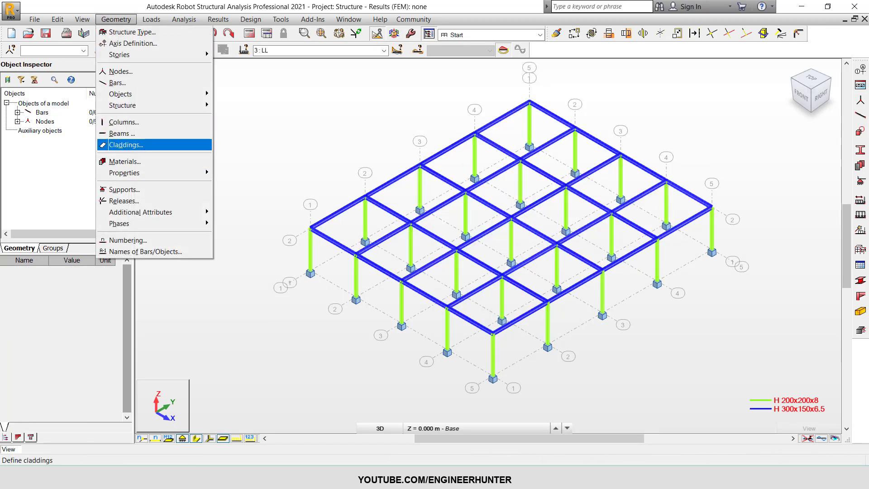
pyautogui.click(126, 144)
pyautogui.click(802, 106)
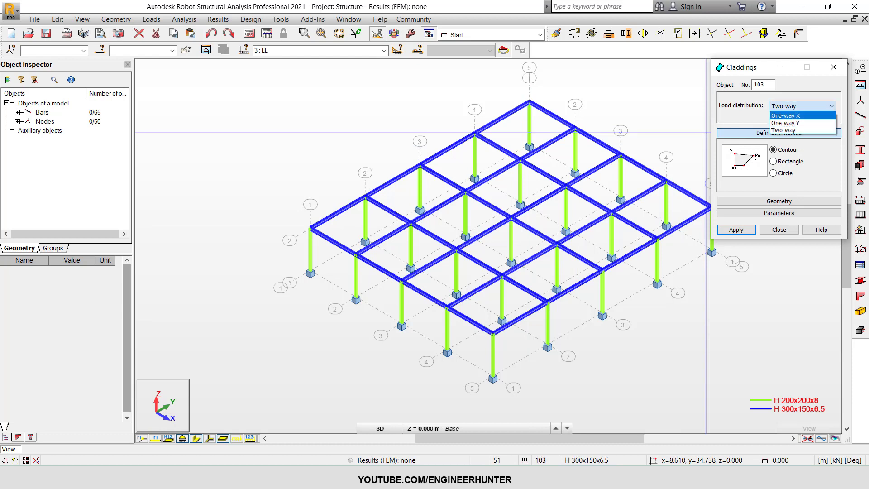
pyautogui.click(787, 116)
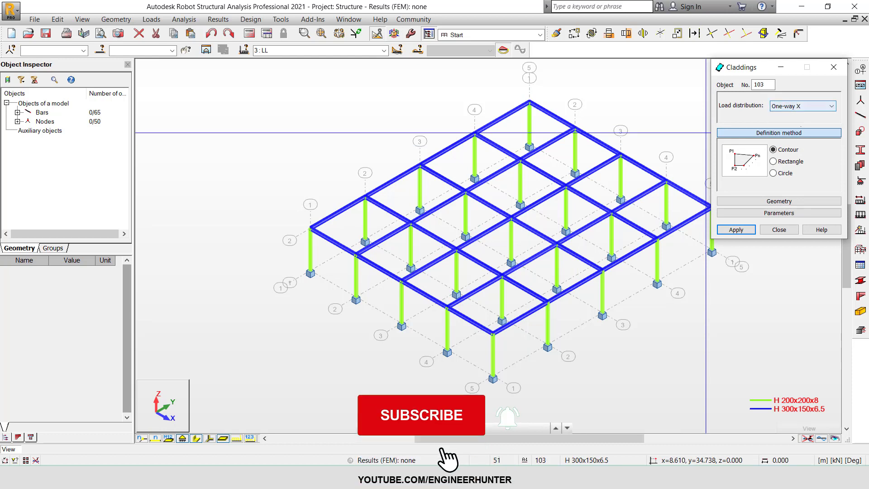
pyautogui.click(787, 162)
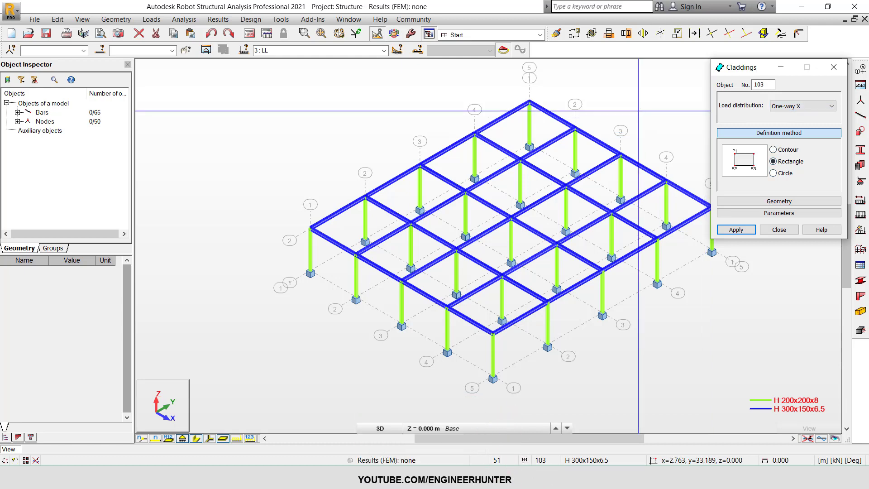
pyautogui.moveTo(575, 127); pyautogui.dragTo(505, 156, button='middle')
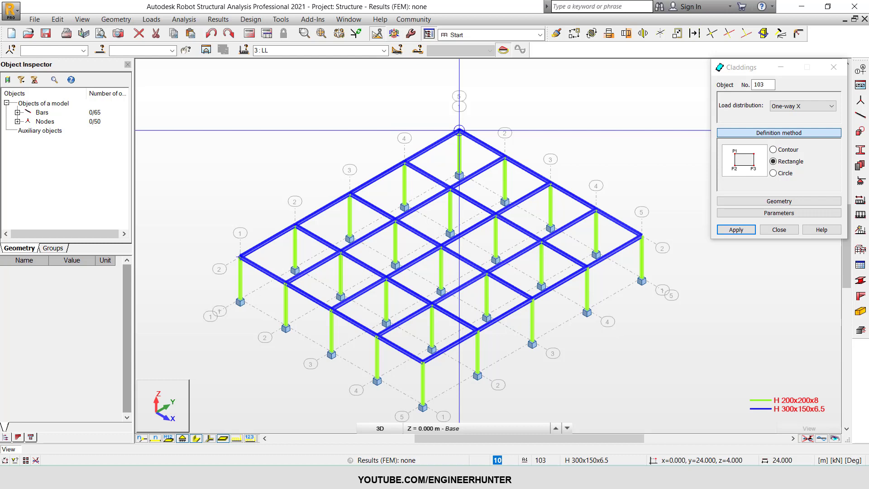
pyautogui.click(642, 236)
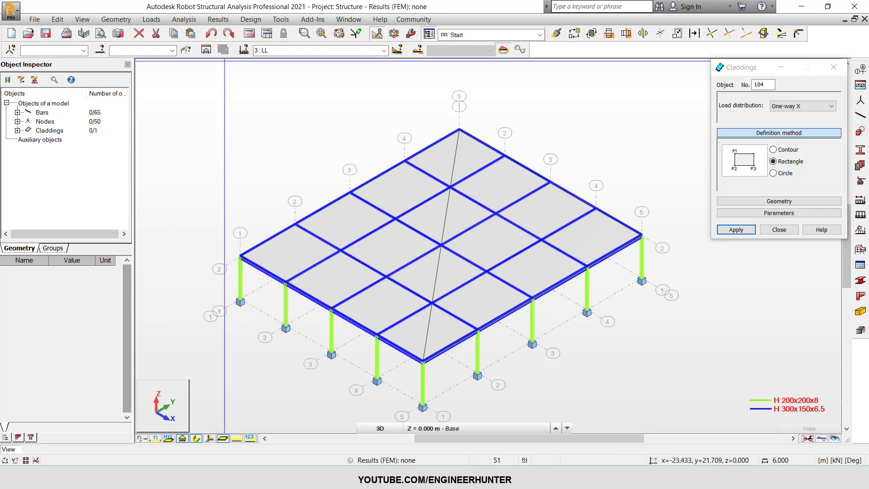
pyautogui.click(779, 229)
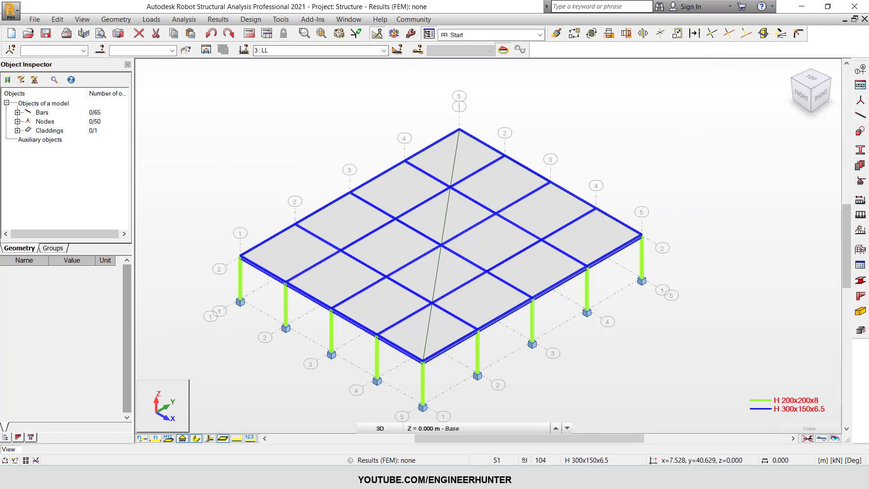
# Apply a uniform planar load of -2.000 kPa in global Z to the One-way X cladding for case LL.
pyautogui.click(594, 206)
pyautogui.click(861, 215)
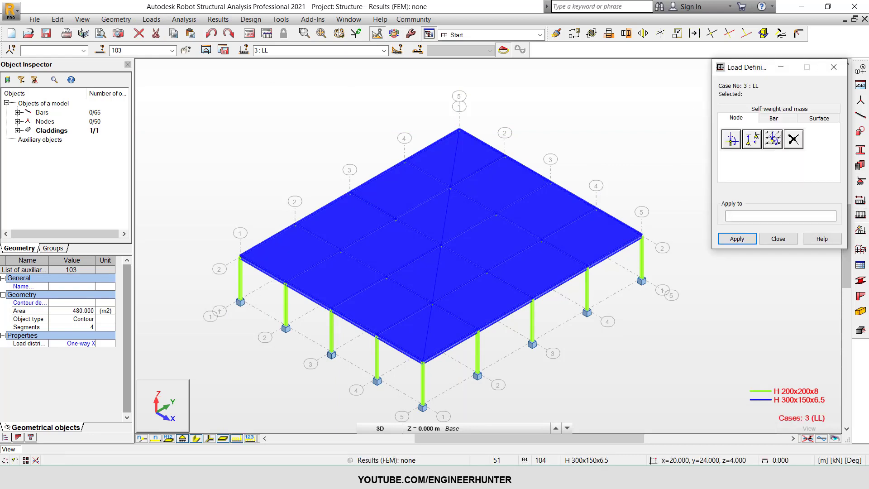
pyautogui.click(820, 118)
pyautogui.click(731, 138)
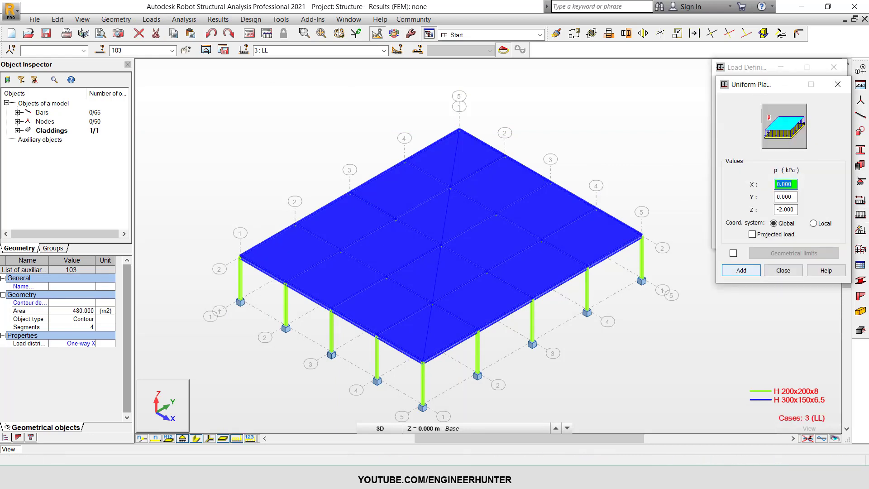
pyautogui.click(741, 271)
pyautogui.click(743, 243)
pyautogui.click(778, 240)
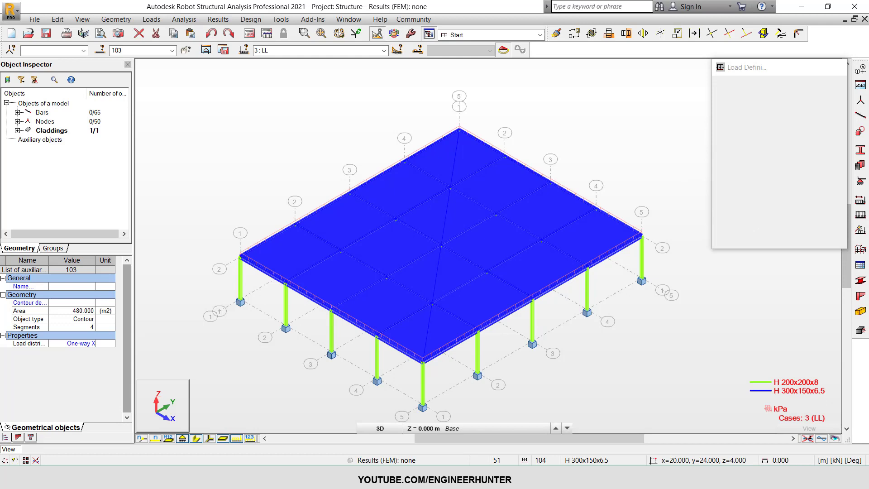
pyautogui.click(543, 131)
# Generate the computational model and display the load distribution regions of the one-way cladding.
pyautogui.click(184, 19)
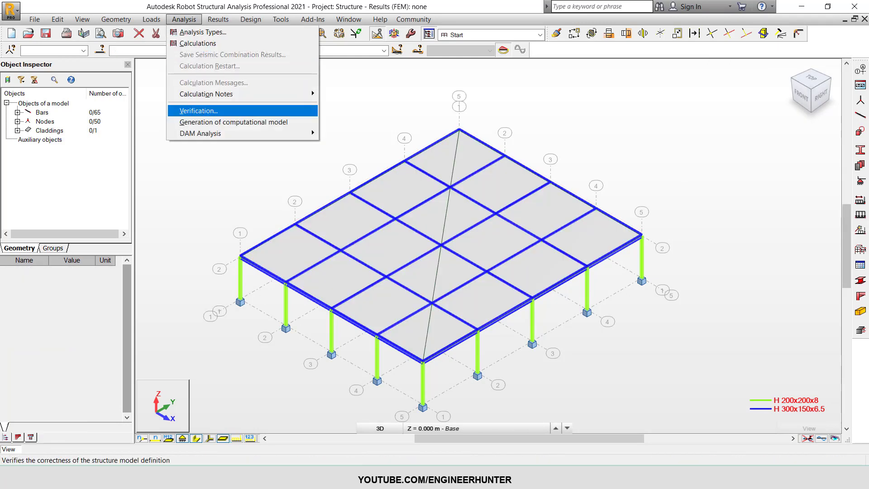
pyautogui.click(234, 122)
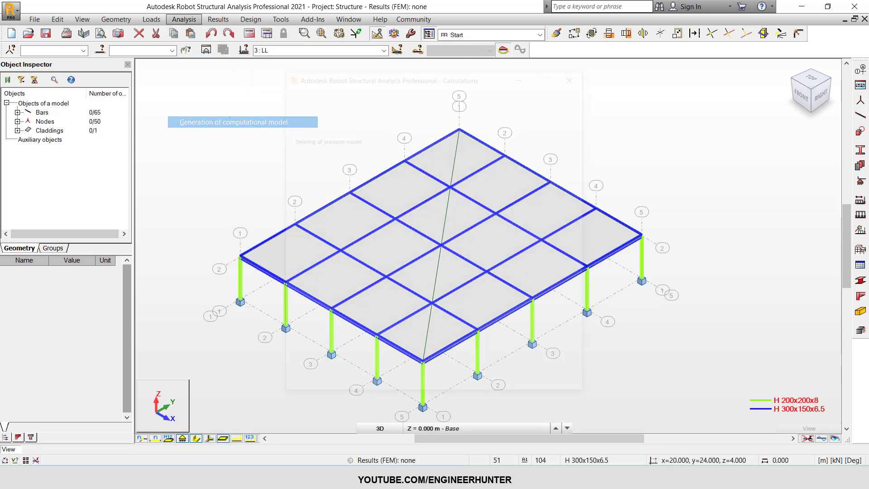
pyautogui.moveTo(665, 157); pyautogui.dragTo(691, 139, button='middle')
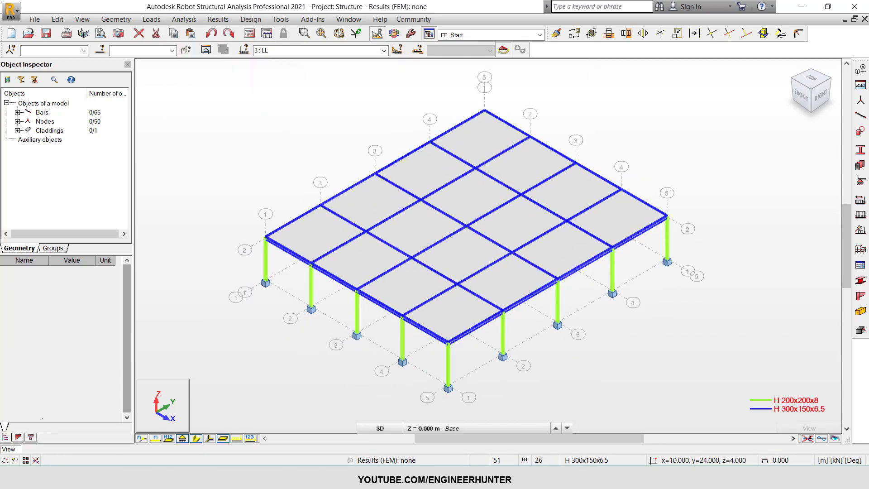
pyautogui.hotkey('ctrl', 'd')
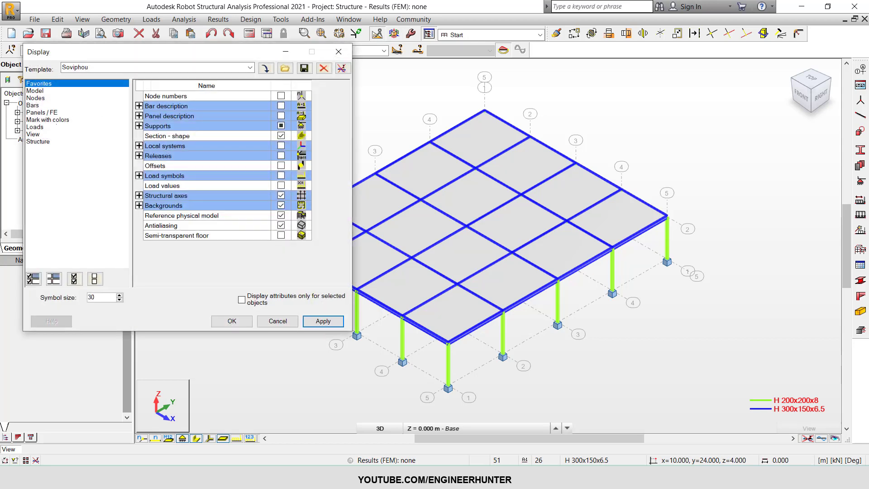
pyautogui.click(56, 126)
pyautogui.click(282, 146)
pyautogui.click(324, 321)
pyautogui.moveTo(625, 334); pyautogui.dragTo(714, 341, button='middle')
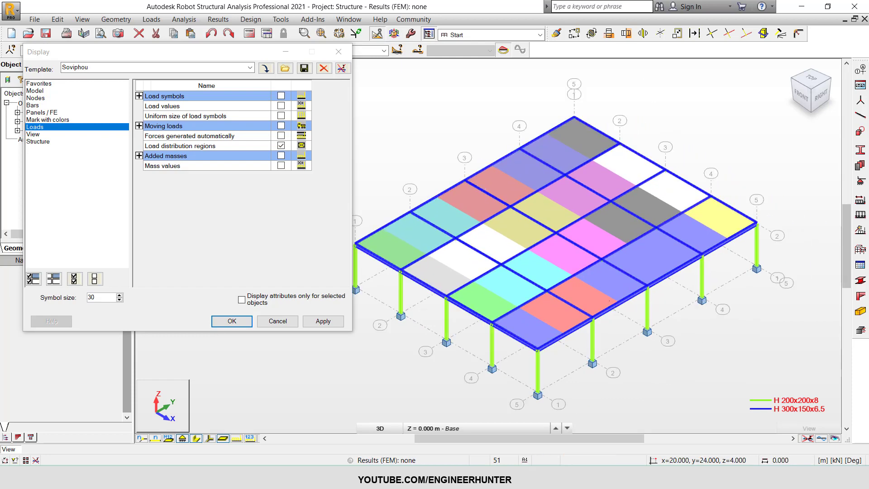
# Replace the load distribution regions with the display of forces generated automatically on the beams.
pyautogui.click(281, 145)
pyautogui.click(281, 135)
pyautogui.click(323, 321)
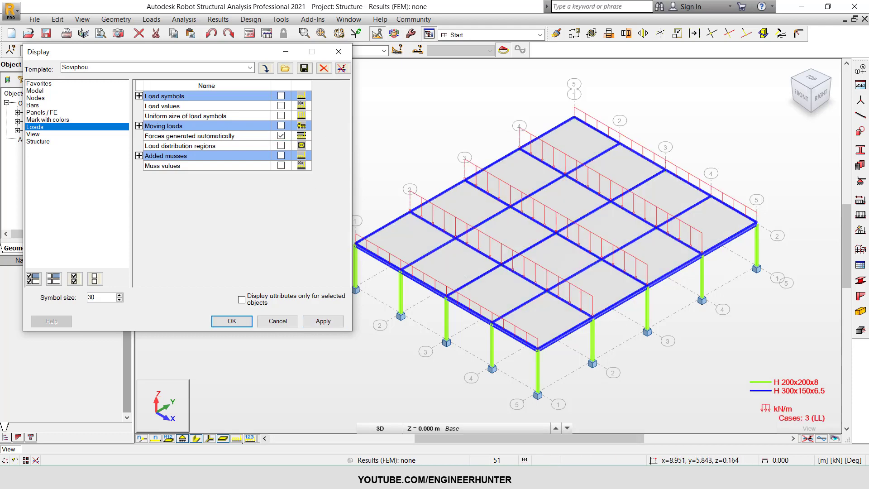
# Show the load values on the automatically generated beam forces and hide them again.
pyautogui.click(282, 106)
pyautogui.click(322, 321)
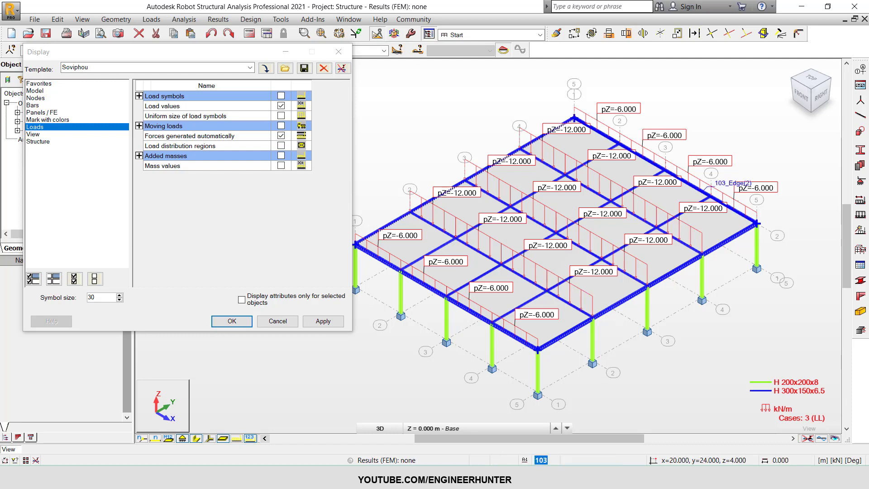
pyautogui.click(281, 105)
pyautogui.click(323, 321)
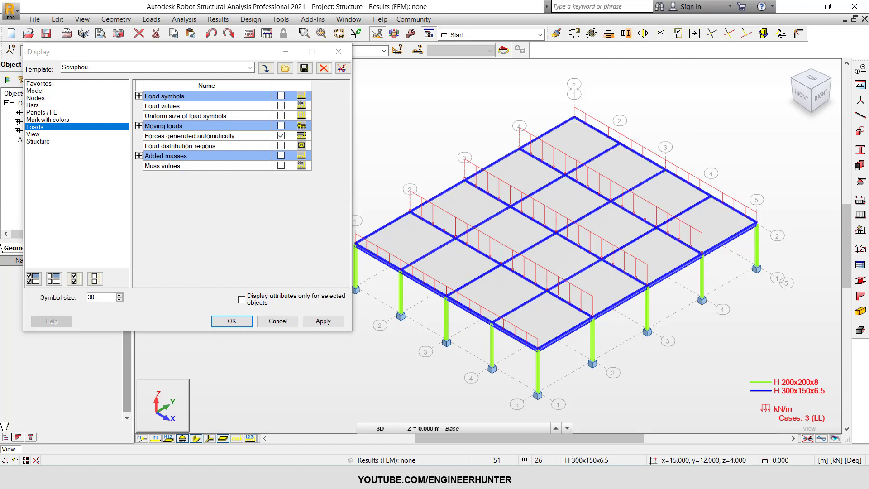
# Replace the display of automatically generated forces with the load distribution regions of the One-way X cladding.
pyautogui.click(281, 144)
pyautogui.click(281, 136)
pyautogui.click(281, 145)
pyautogui.click(323, 320)
pyautogui.click(475, 142)
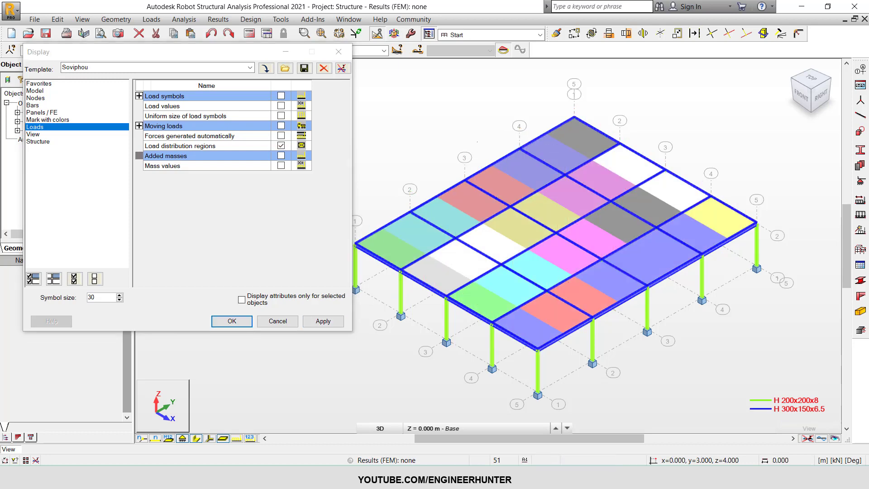
pyautogui.moveTo(476, 142); pyautogui.dragTo(503, 145, button='middle')
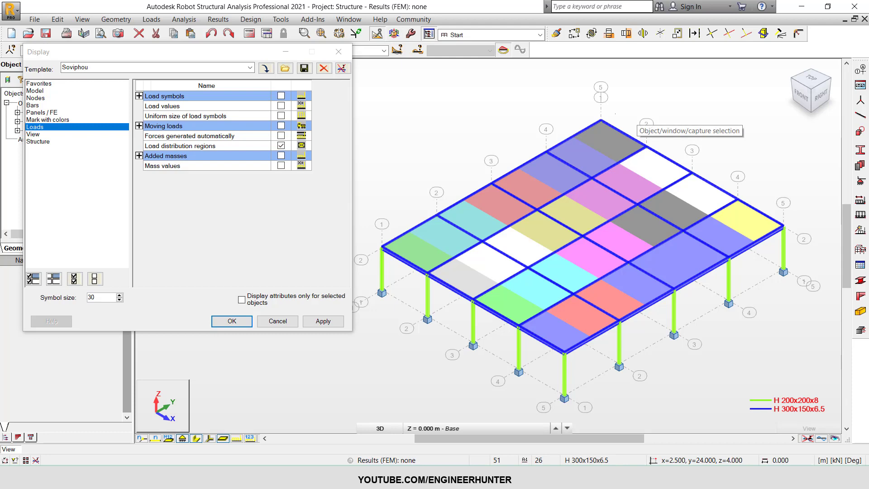
# Turn off the load distribution regions, close the display settings and leave the cladding unselected.
pyautogui.click(281, 146)
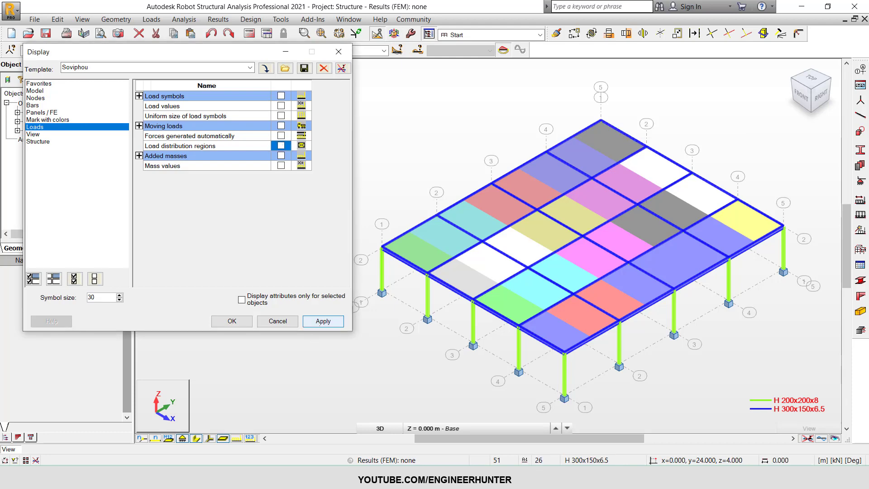
pyautogui.click(323, 320)
pyautogui.click(232, 321)
pyautogui.click(443, 281)
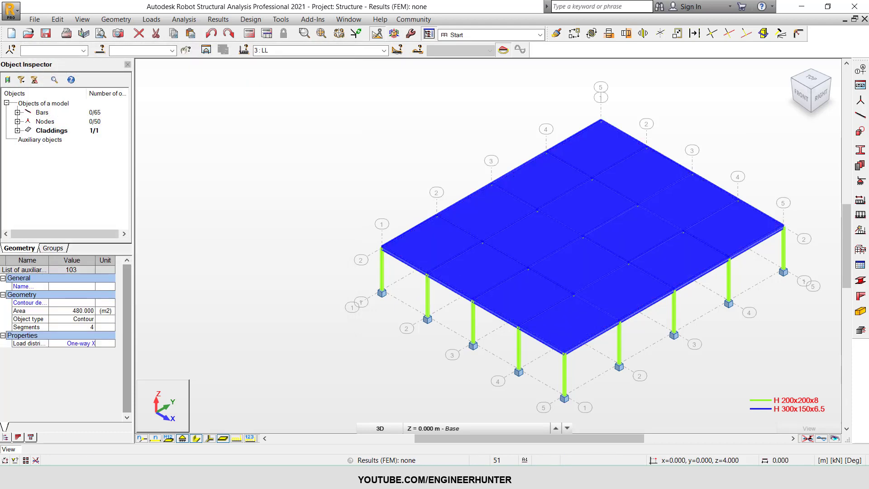
pyautogui.moveTo(377, 238); pyautogui.dragTo(326, 225, button='middle')
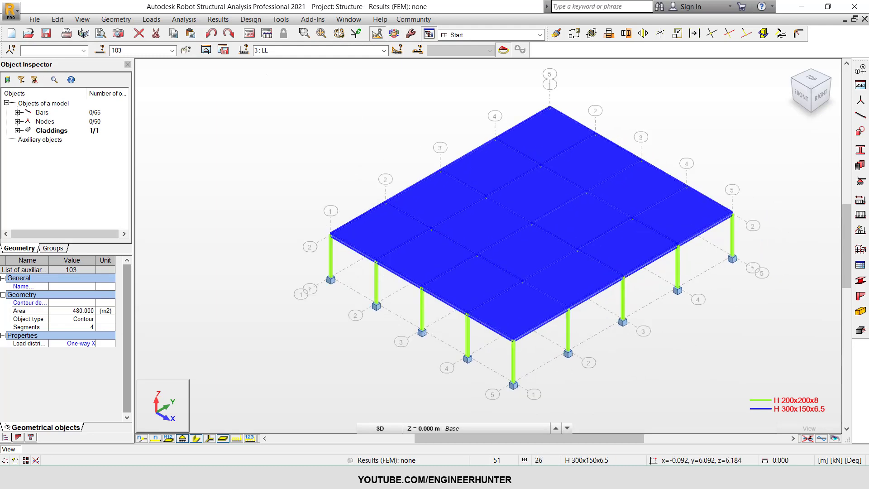
pyautogui.click(266, 74)
# Delete the uniform LL load from the load table and remove the One-way X cladding from the roof.
pyautogui.click(184, 20)
pyautogui.moveTo(153, 19)
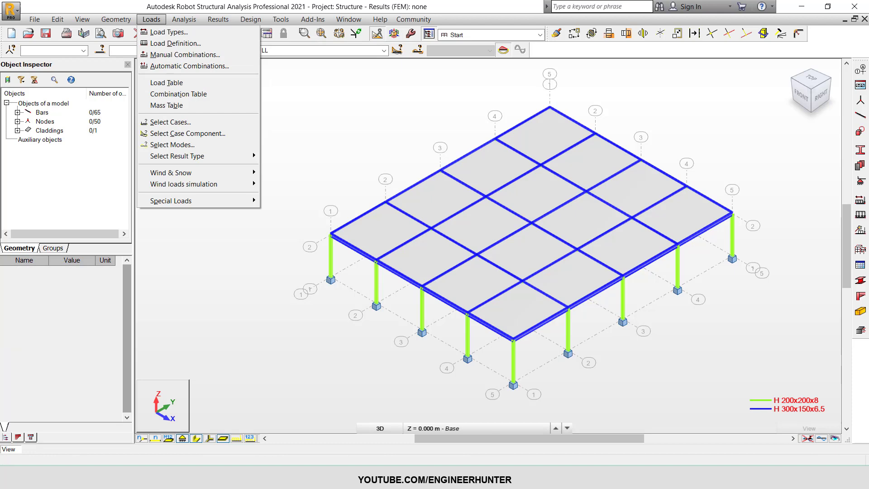
pyautogui.click(169, 83)
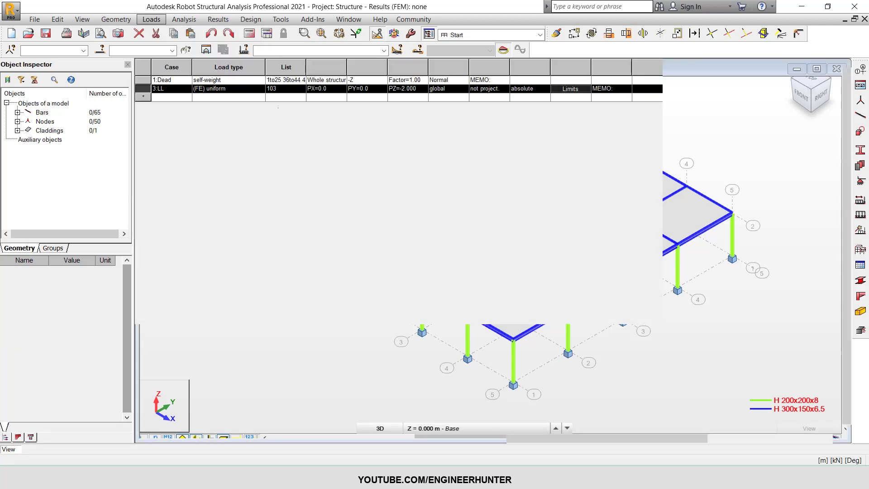
pyautogui.press('Delete')
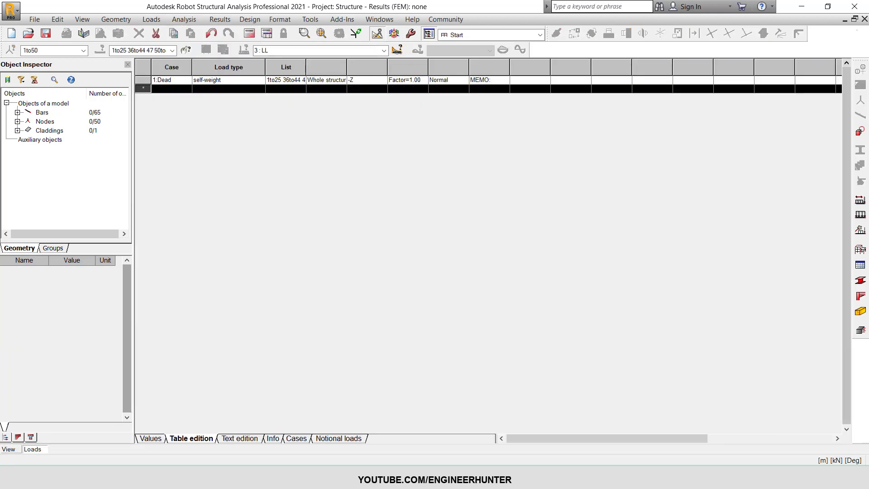
pyautogui.click(864, 19)
pyautogui.click(402, 207)
pyautogui.press('Delete')
# Draw a contour cladding with One-way Y load distribution over the entire roof through its four corner nodes.
pyautogui.click(116, 19)
pyautogui.click(136, 144)
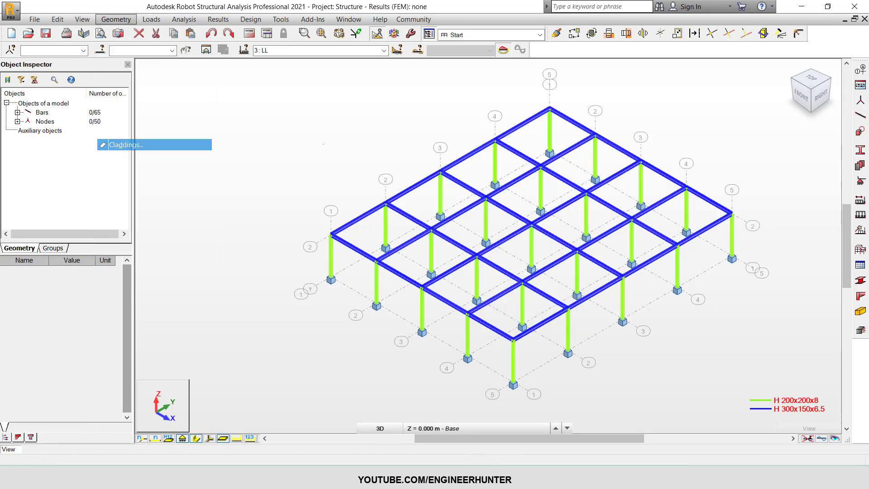
pyautogui.click(831, 106)
pyautogui.click(793, 122)
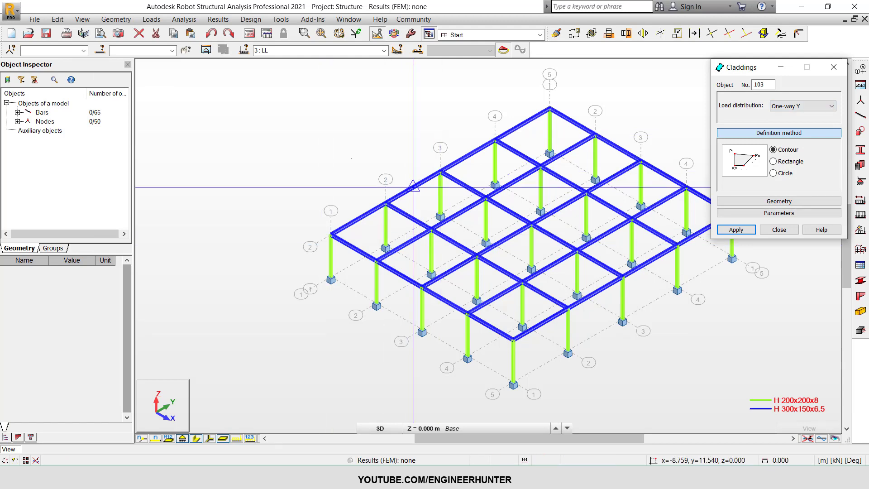
pyautogui.moveTo(353, 157); pyautogui.dragTo(327, 166, button='middle')
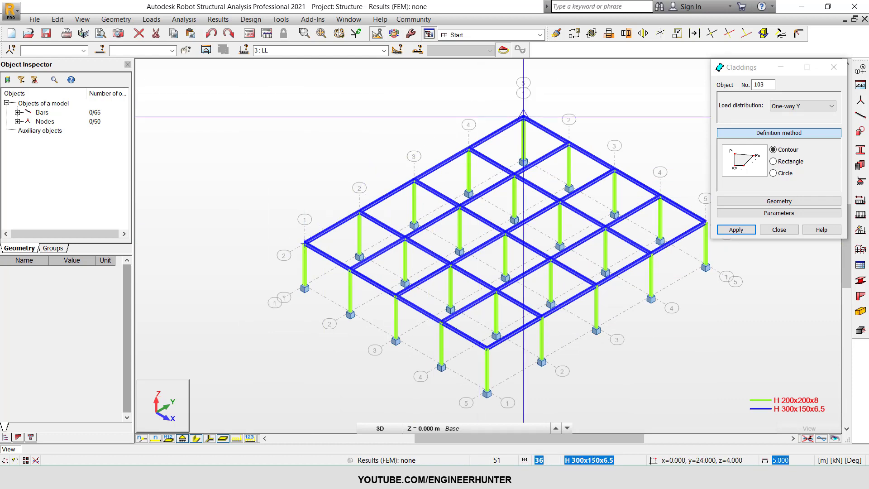
pyautogui.click(523, 116)
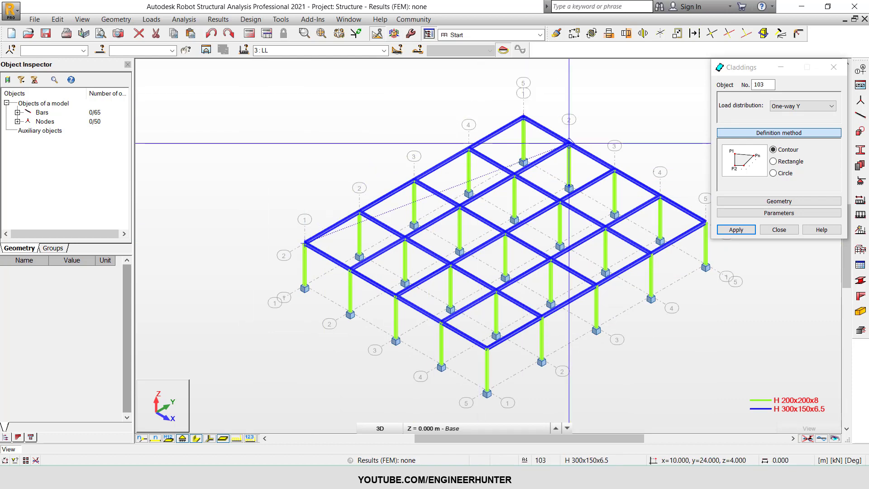
pyautogui.moveTo(706, 223); pyautogui.dragTo(671, 202, button='middle')
pyautogui.click(671, 202)
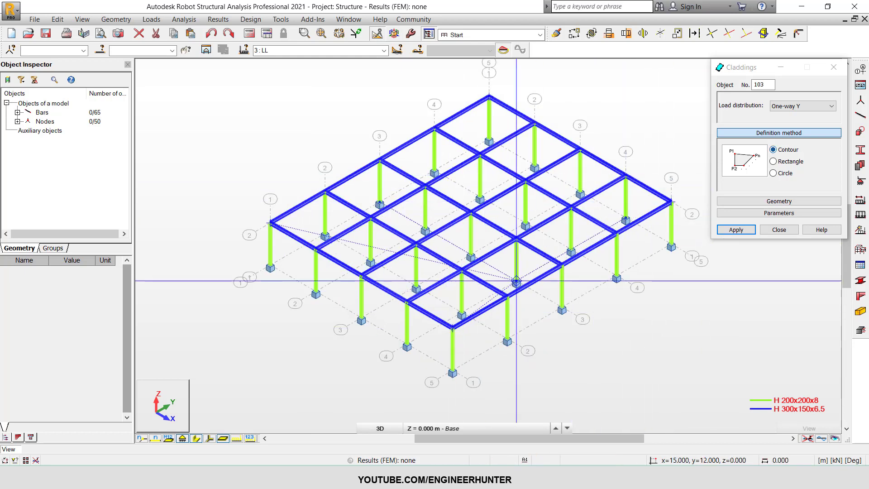
pyautogui.click(271, 223)
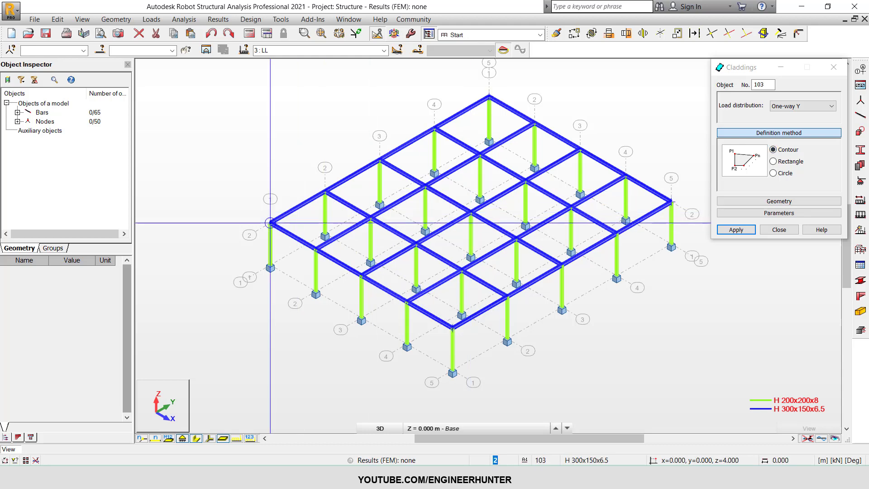
pyautogui.click(270, 223)
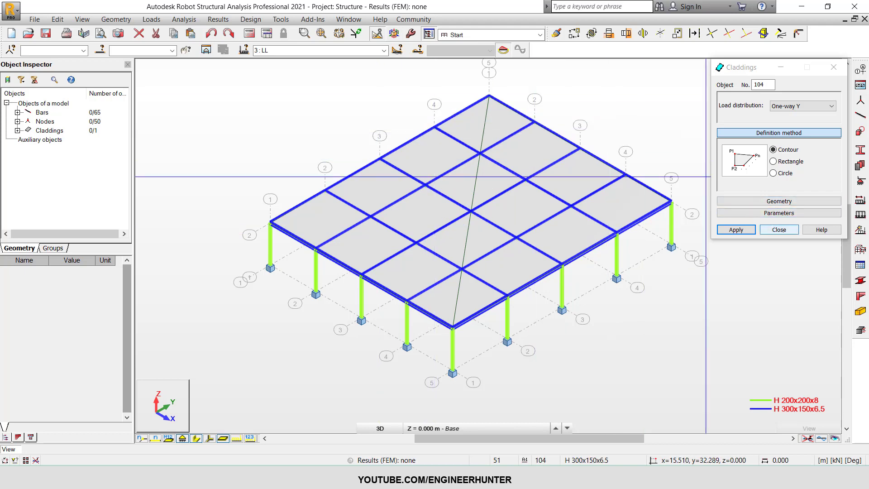
pyautogui.click(779, 229)
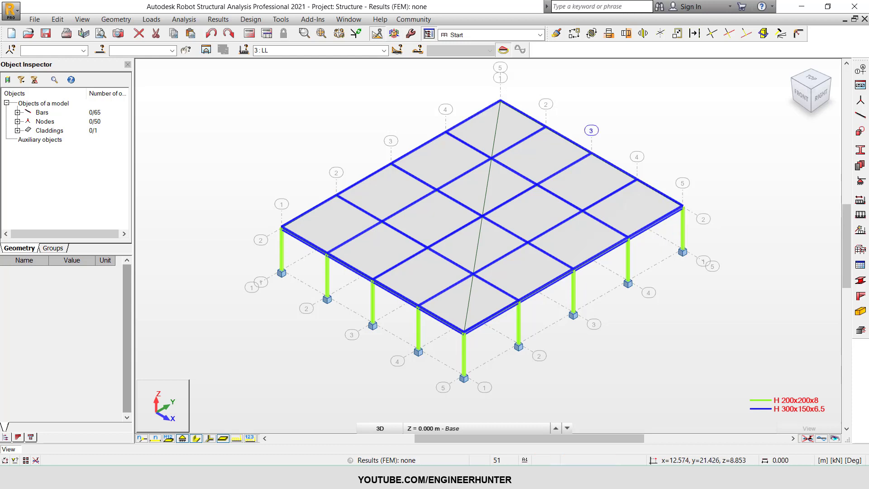
# Apply a uniform planar load of -2.000 kPa in global Z to the One-way Y cladding for case LL.
pyautogui.click(593, 156)
pyautogui.click(860, 215)
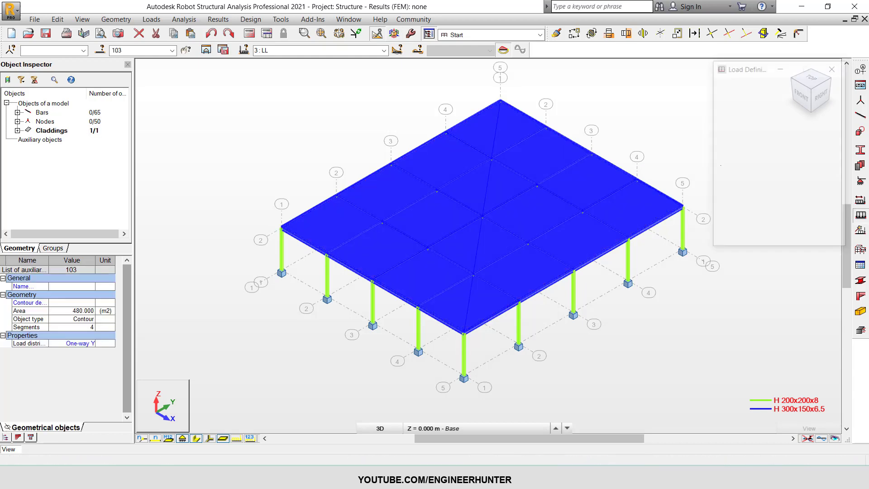
pyautogui.click(819, 117)
pyautogui.click(731, 139)
pyautogui.click(732, 139)
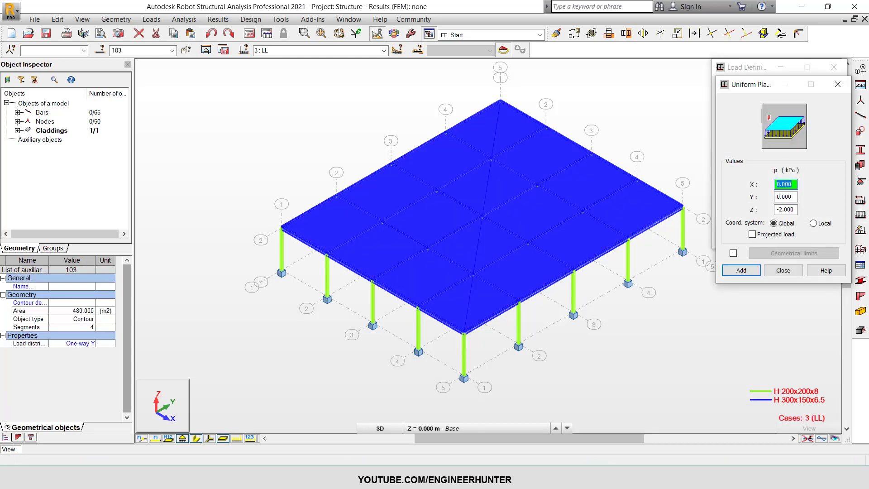
pyautogui.click(741, 270)
pyautogui.click(737, 238)
pyautogui.click(779, 238)
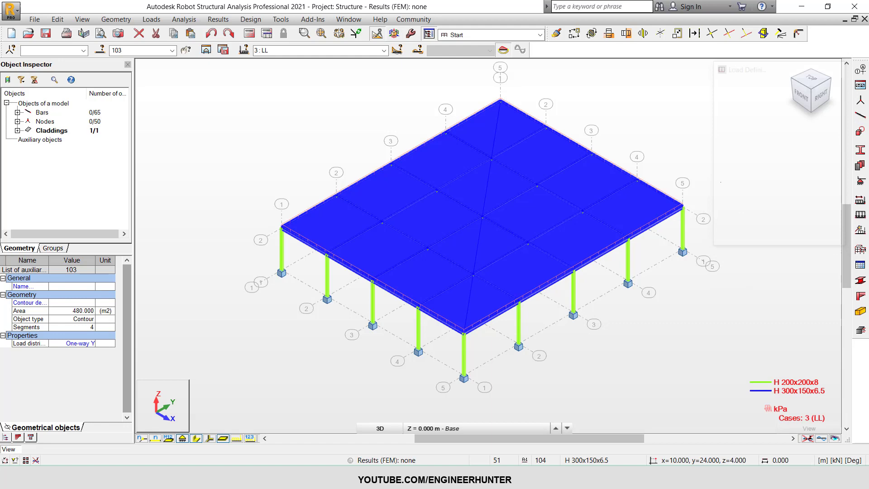
pyautogui.press('Escape')
# Generate the computational model of the structure with the One-way Y cladding.
pyautogui.click(152, 20)
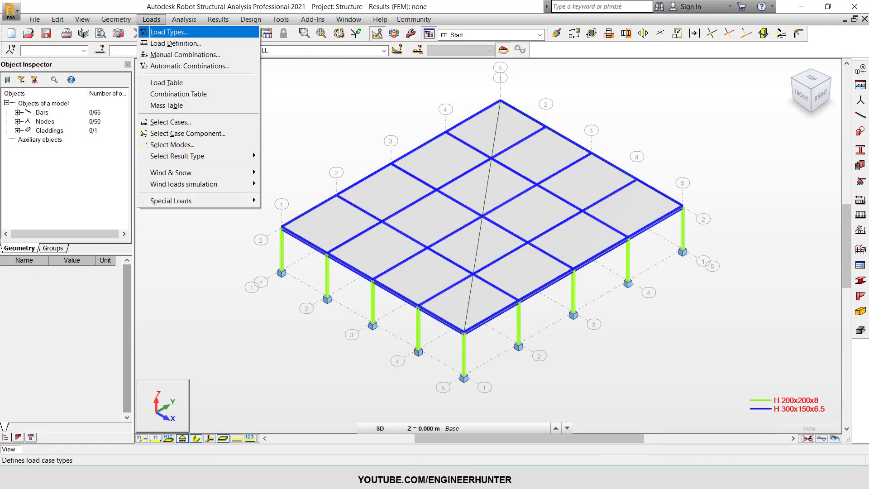
pyautogui.moveTo(183, 19)
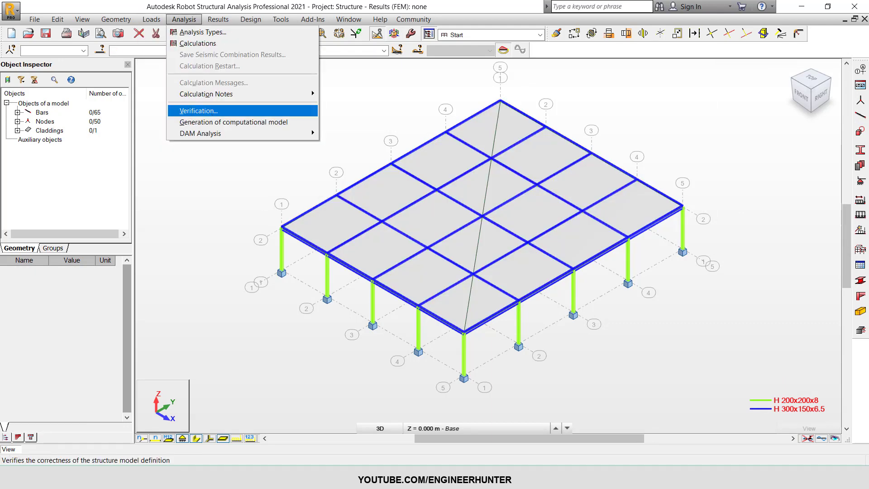
pyautogui.click(234, 122)
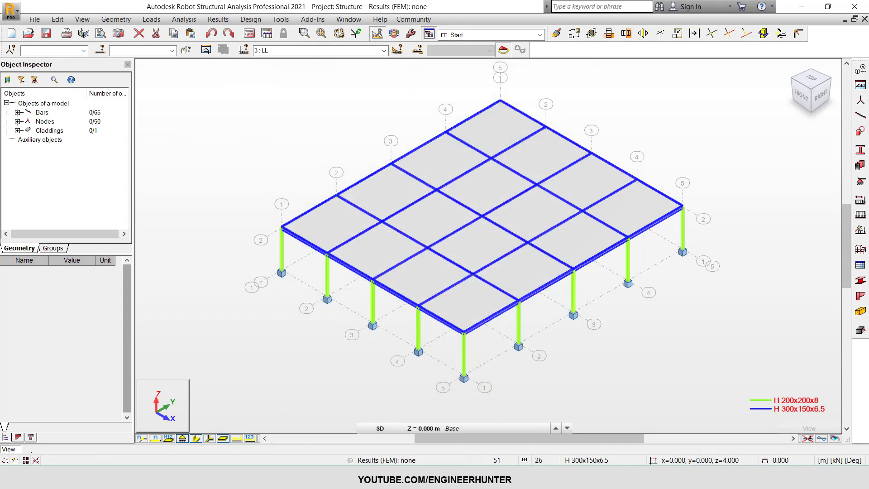
# Display the load distribution regions of the One-way Y cladding.
pyautogui.hotkey('ctrl', 'd')
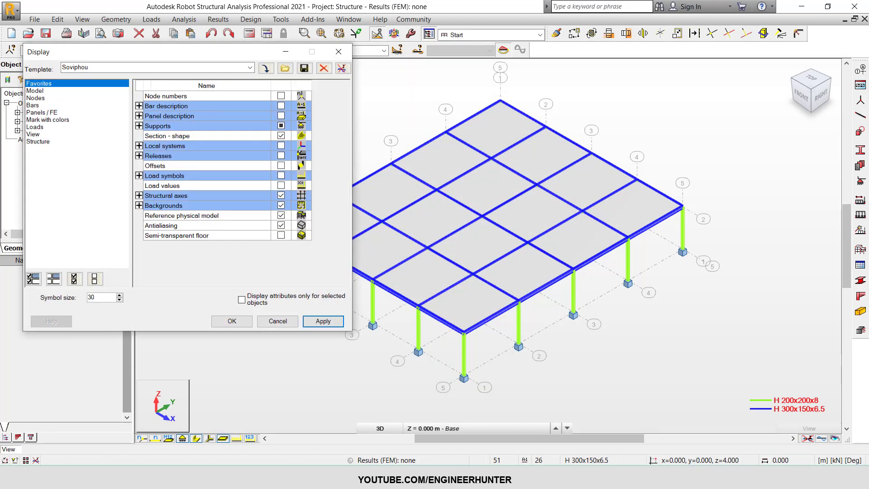
pyautogui.click(35, 128)
pyautogui.click(281, 146)
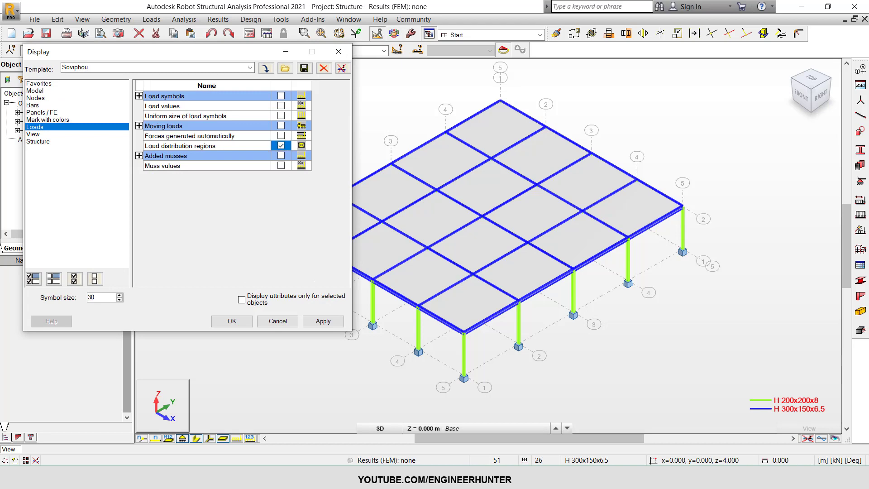
pyautogui.click(323, 321)
pyautogui.moveTo(747, 221); pyautogui.dragTo(816, 222, button='middle')
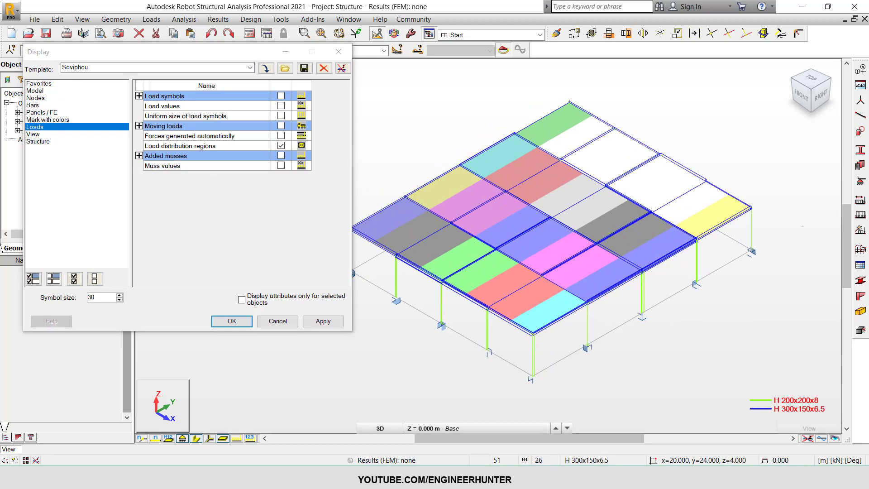
pyautogui.moveTo(424, 166); pyautogui.dragTo(465, 171, button='middle')
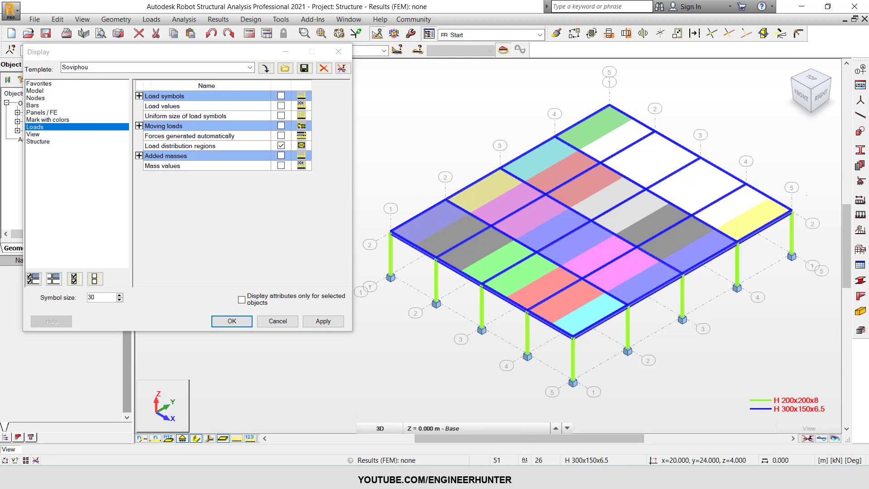
pyautogui.moveTo(792, 186); pyautogui.dragTo(793, 198, button='middle')
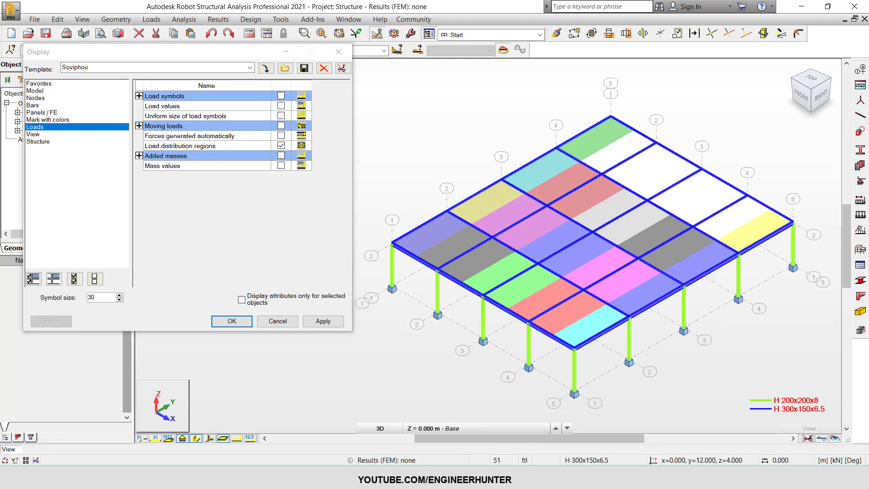
# Display the automatically generated forces instead of the distribution regions, and briefly show their load values on the beams.
pyautogui.click(282, 145)
pyautogui.click(283, 136)
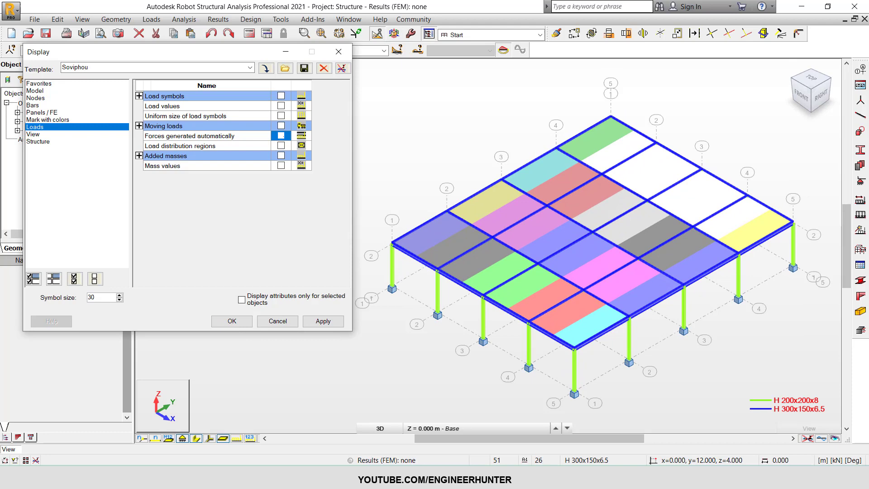
pyautogui.click(323, 321)
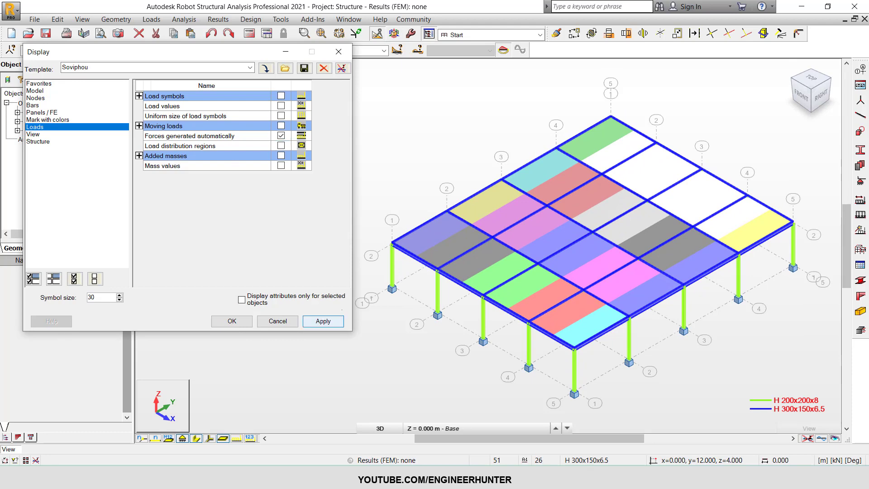
pyautogui.click(643, 114)
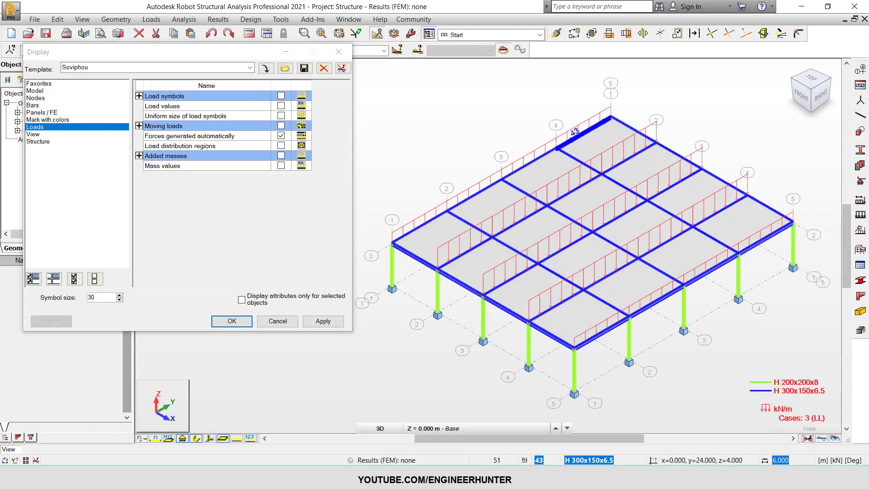
pyautogui.click(251, 438)
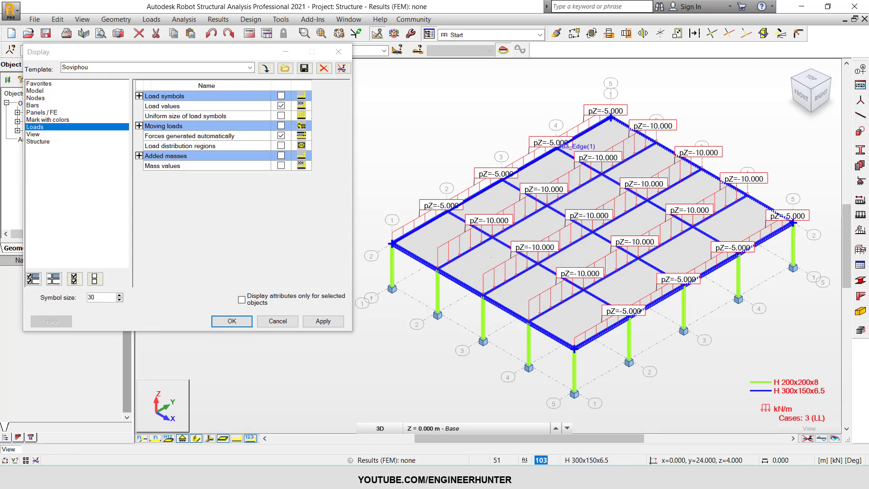
pyautogui.click(250, 437)
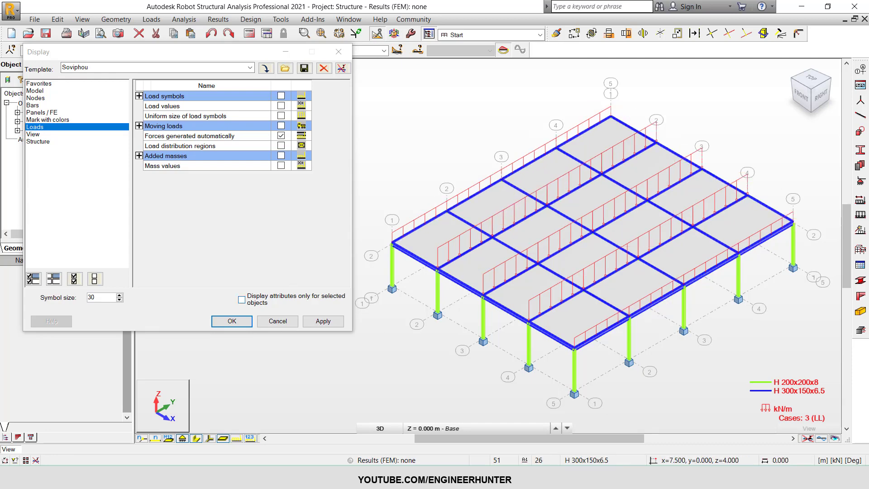
# Turn off the display of automatically generated forces and close the display settings.
pyautogui.click(281, 136)
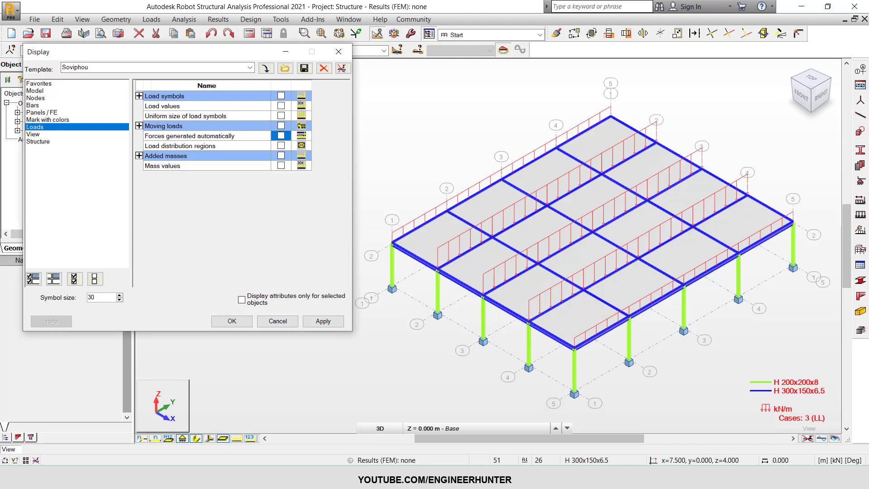
pyautogui.click(323, 321)
pyautogui.click(232, 322)
pyautogui.moveTo(427, 163); pyautogui.dragTo(379, 156, button='middle')
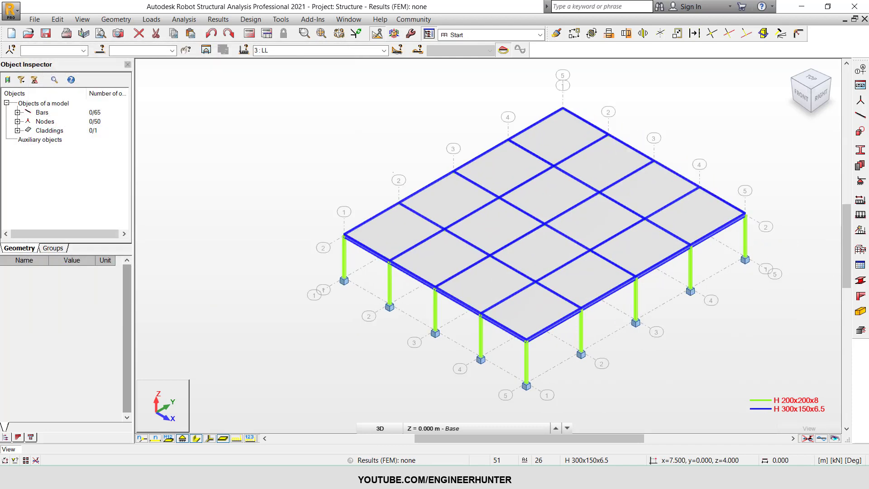
pyautogui.scroll(1, 634, 312)
pyautogui.moveTo(713, 311); pyautogui.dragTo(710, 312, button='middle')
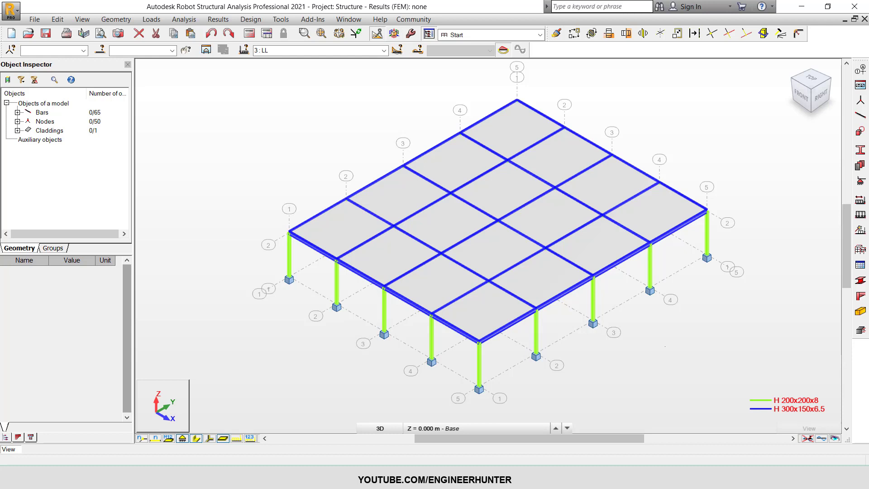
pyautogui.moveTo(350, 79); pyautogui.dragTo(347, 83, button='middle')
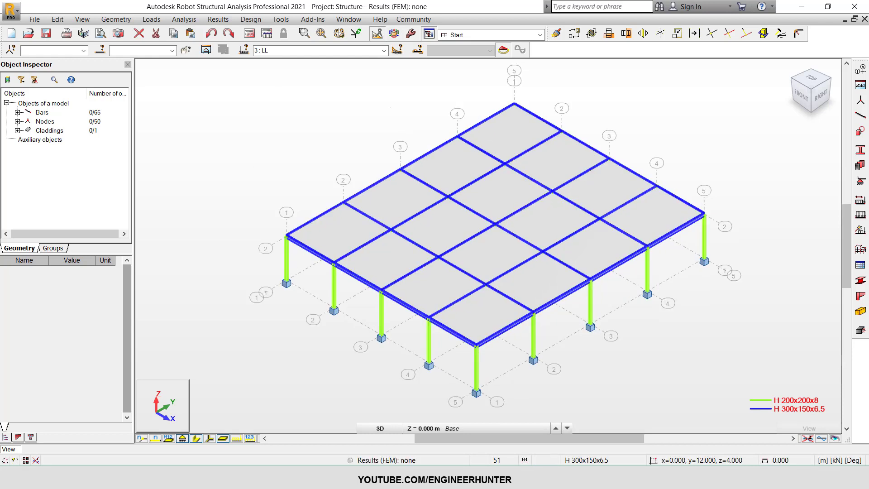